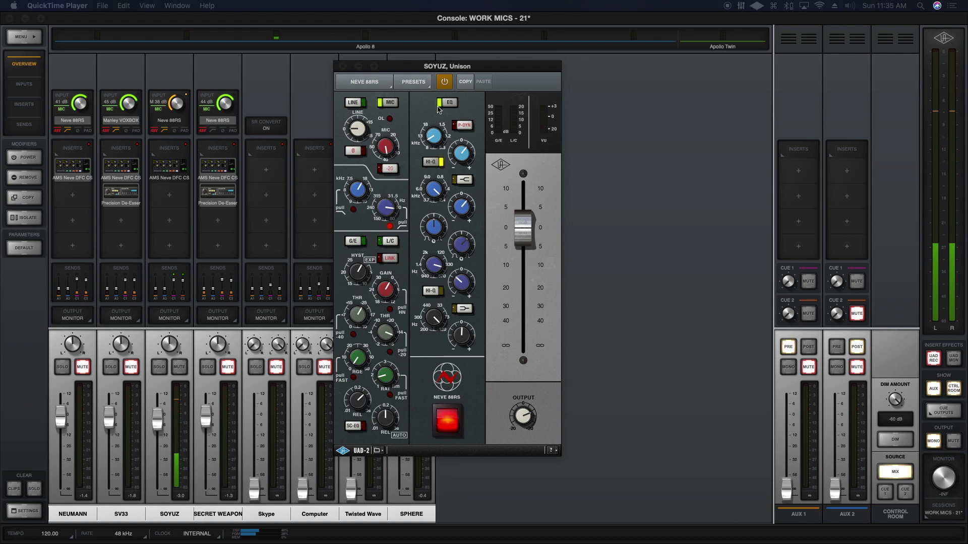
- Move the SOYUZ channel's Neve 88RS and AMS Neve DFC to the Skype channel's first and second inserts
click(153, 120)
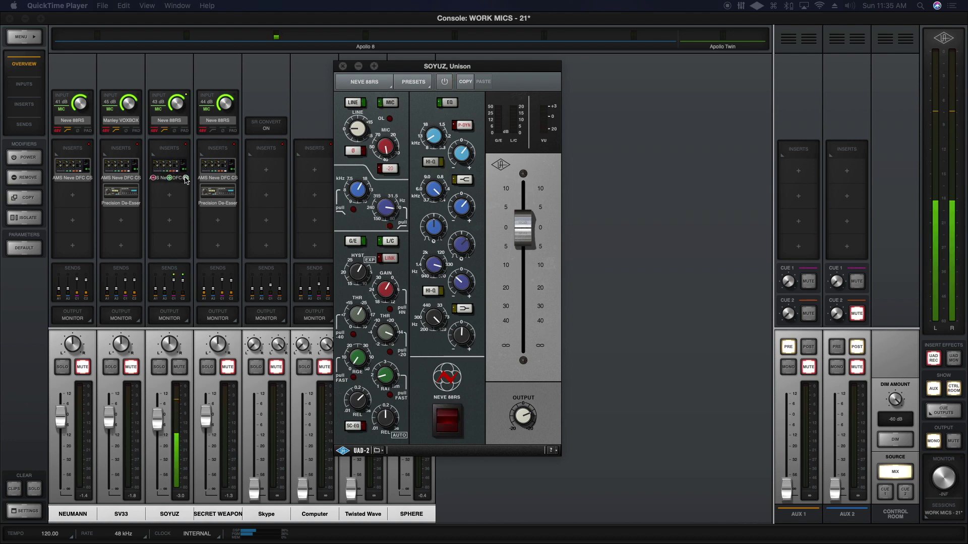
drag(163, 168, 268, 192)
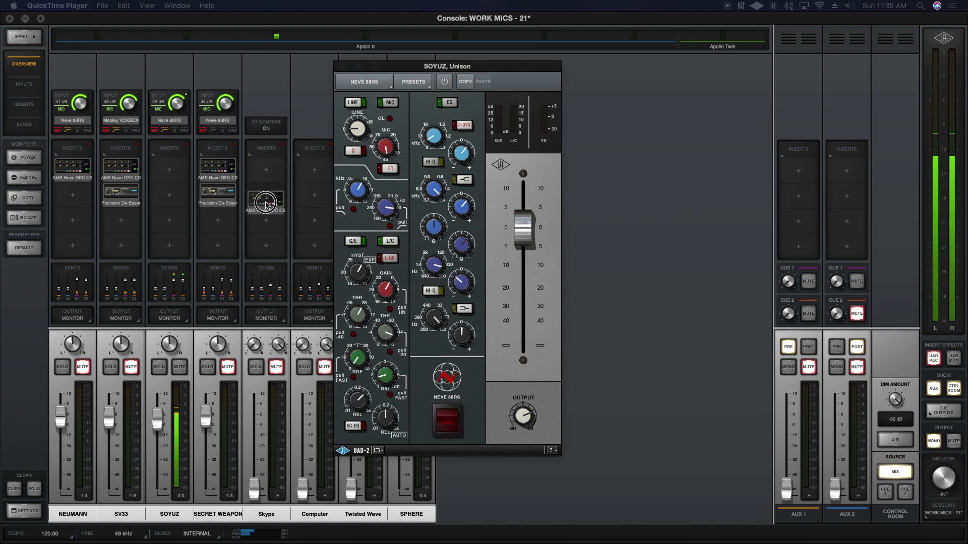
drag(243, 144, 266, 166)
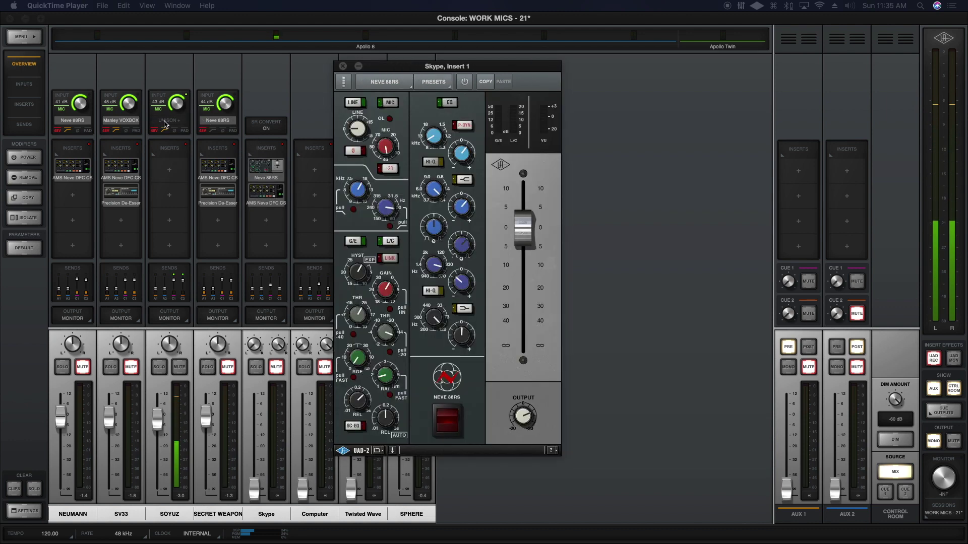
click(343, 66)
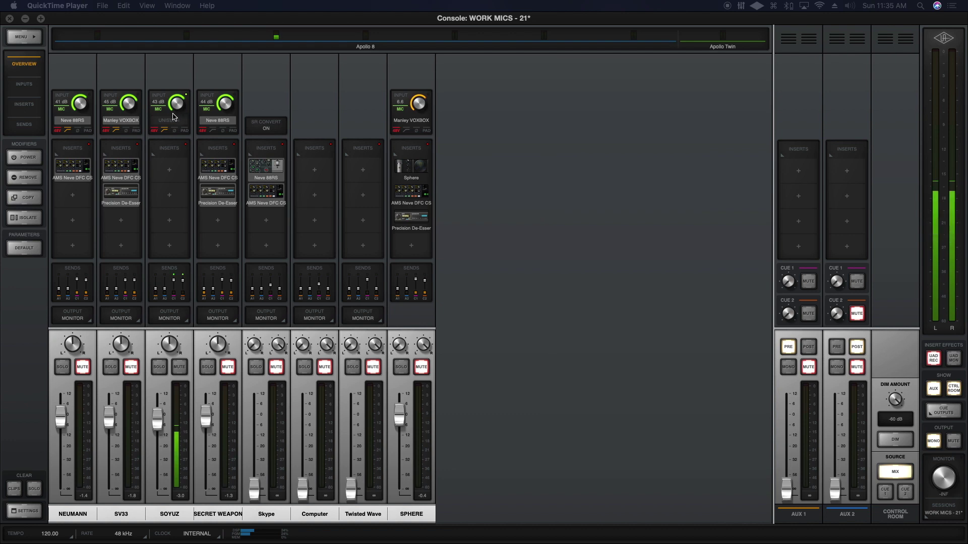
- Load the UA 610-B preamp into the SOYUZ channel's Unison slot
click(169, 120)
click(181, 155)
click(239, 204)
scroll(371, 272, down, 5)
click(372, 279)
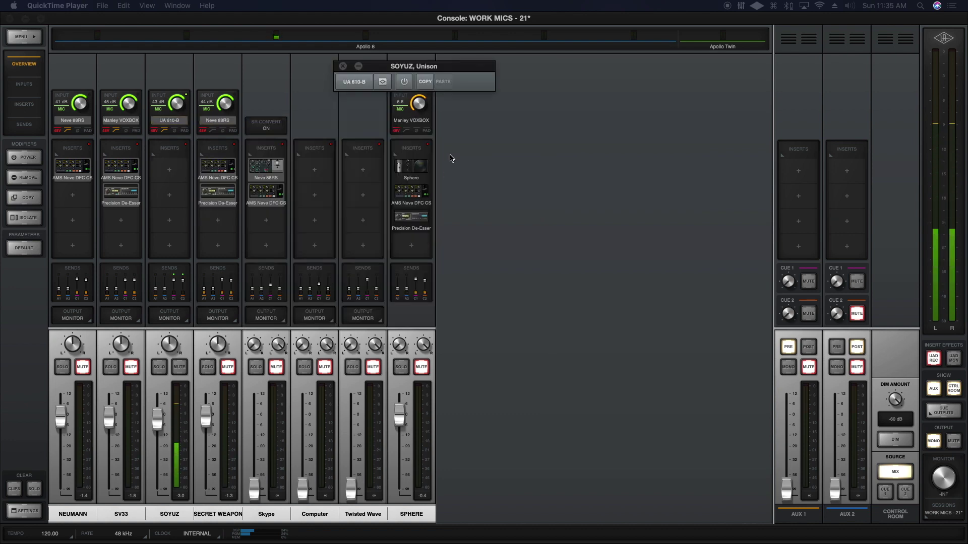
- Raise the gain and level of the UA 610-B on the SOYUZ channel
drag(405, 137, 406, 98)
drag(402, 325, 401, 313)
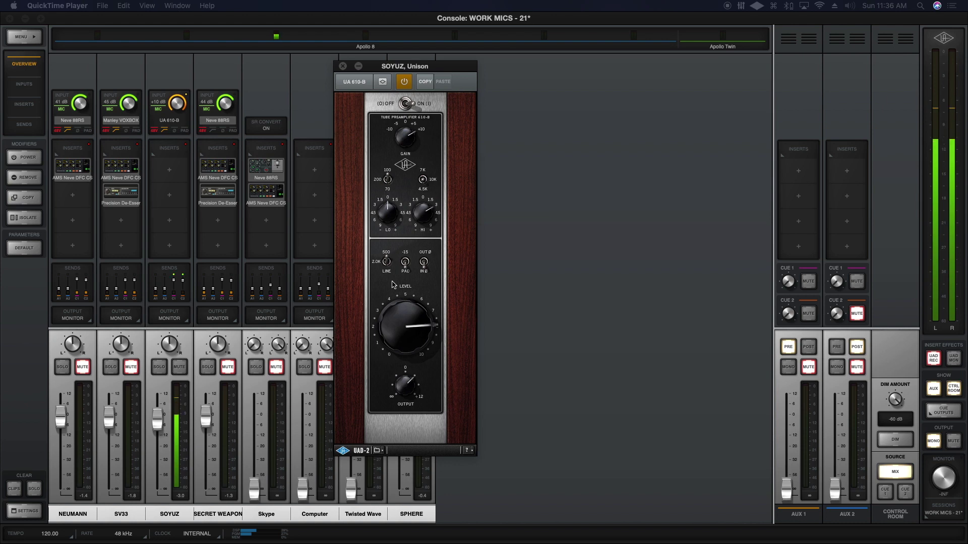
click(377, 262)
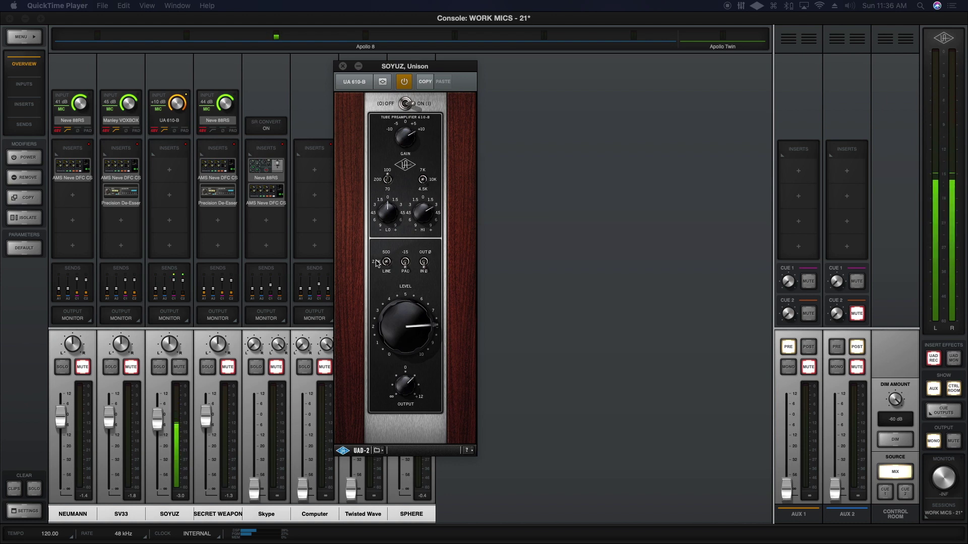
click(386, 319)
drag(386, 321, 389, 318)
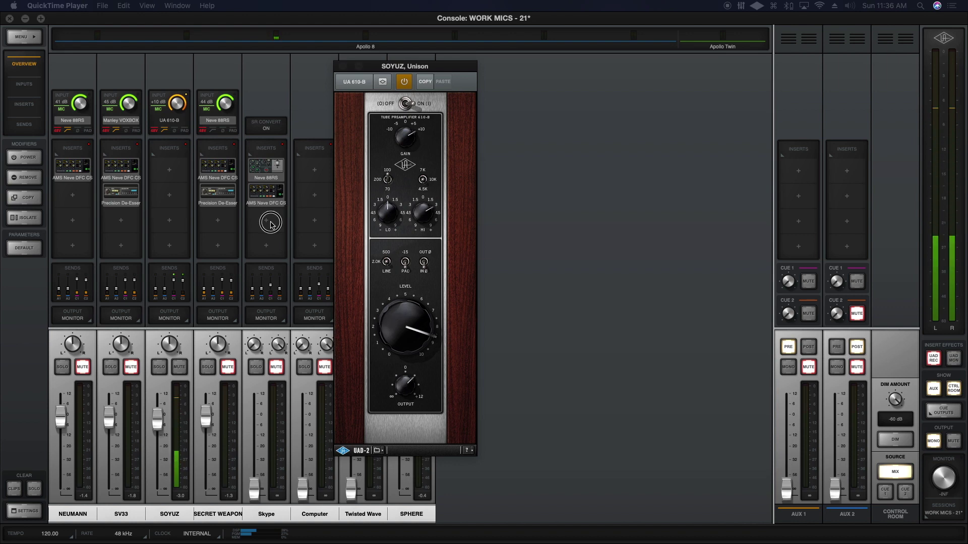
- Move the AMS Neve DFC from Skype to the SOYUZ channel's first insert and lower the UA 610-B's level slightly
click(282, 221)
click(525, 147)
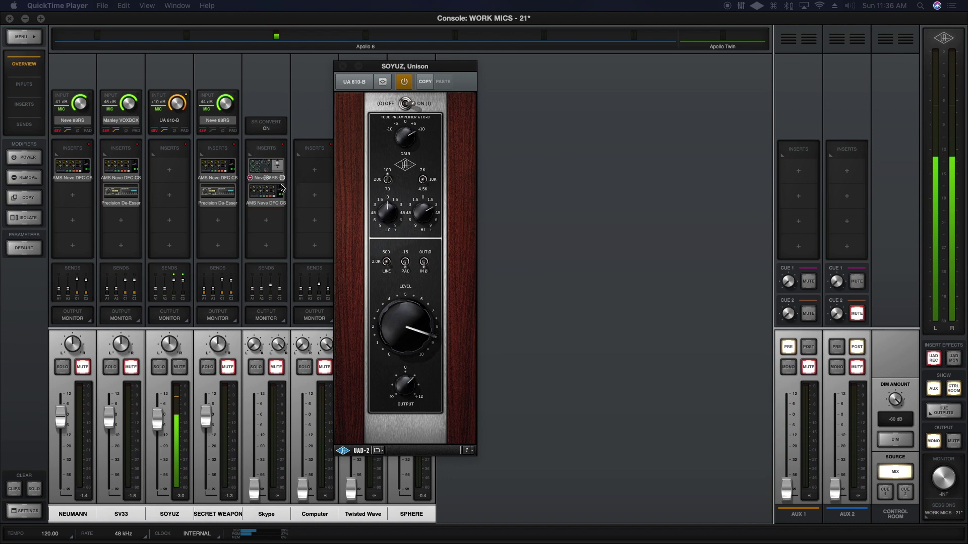
drag(276, 196, 170, 169)
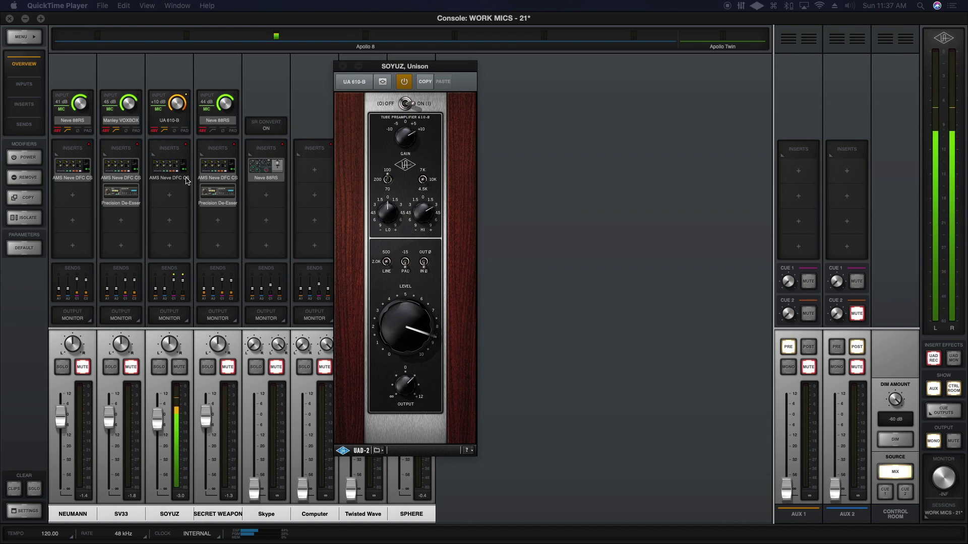
drag(410, 303, 396, 313)
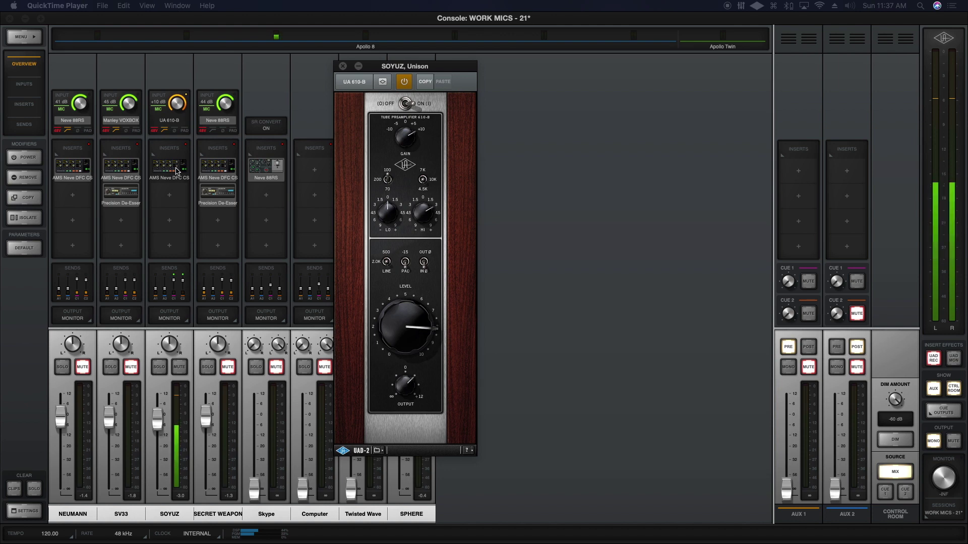
- Move the AMS Neve DFC to Skype's second insert and the UA 610-B to the Computer channel's first insert
drag(188, 182, 267, 194)
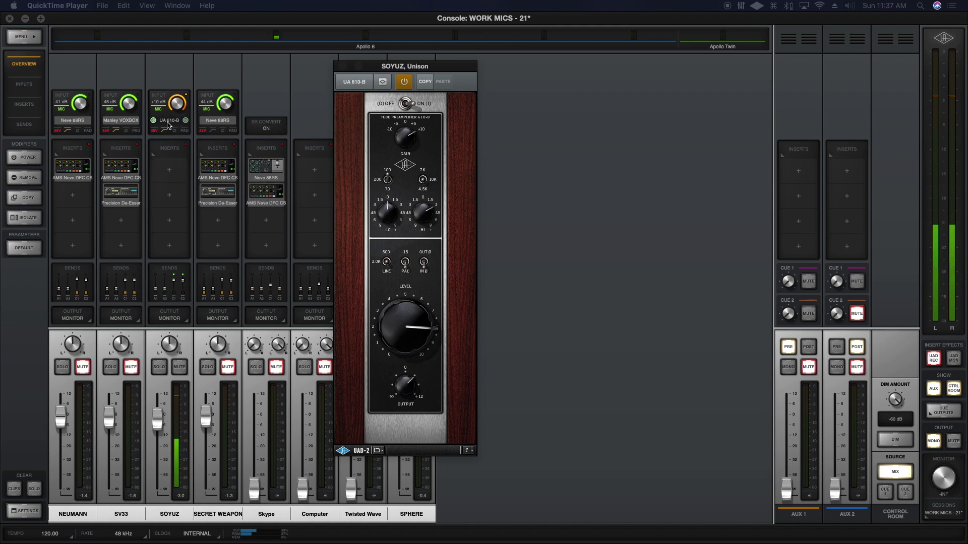
drag(169, 120, 314, 164)
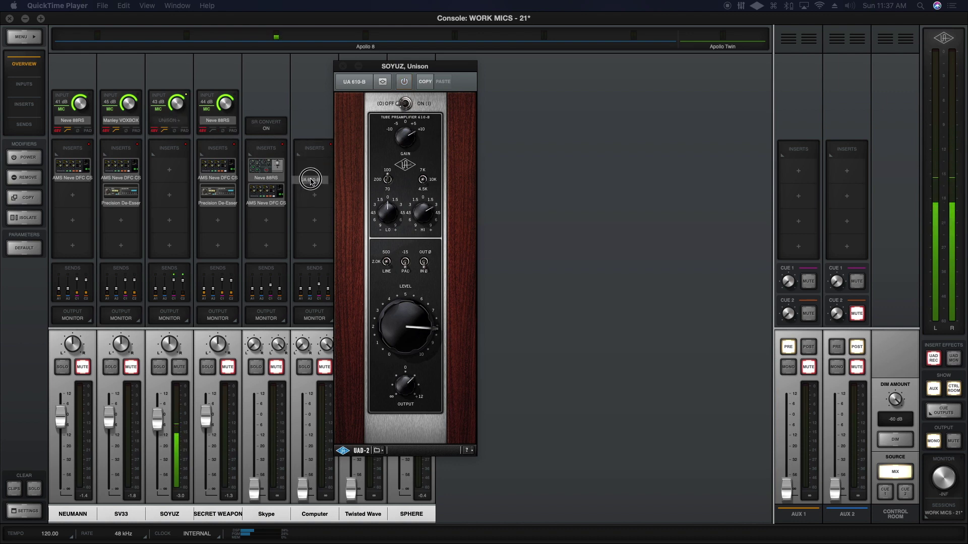
- Load the Avalon VT-737sp into the SOYUZ channel's Unison slot and raise its preamp gain
click(166, 121)
click(254, 198)
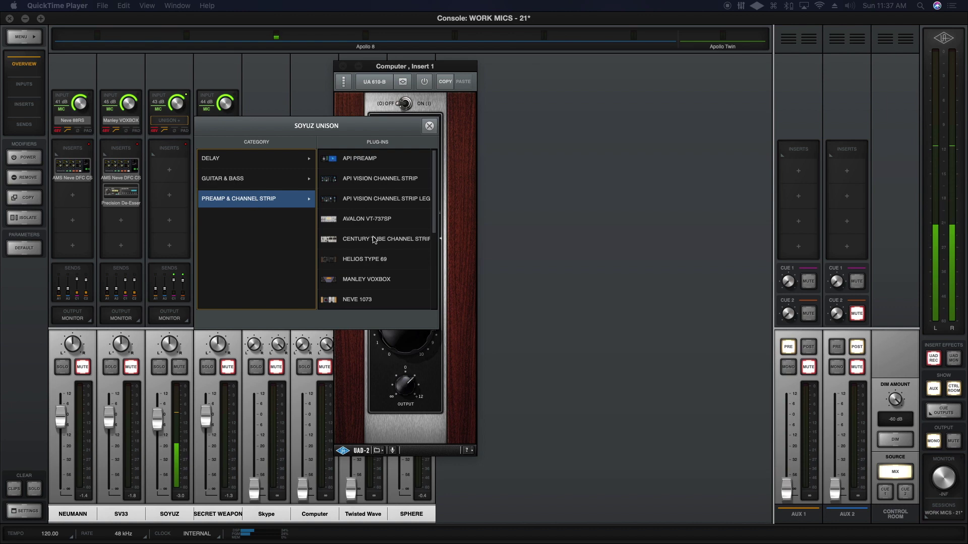
click(373, 220)
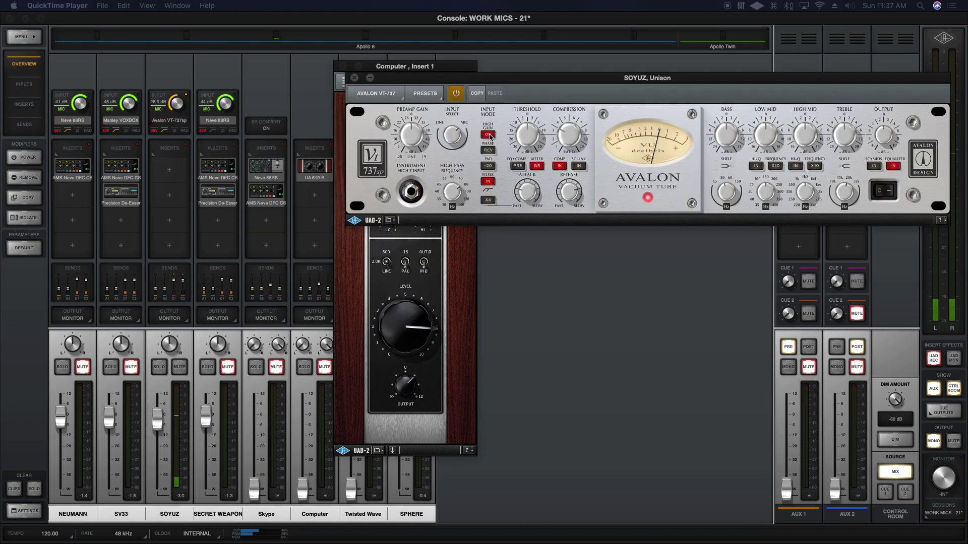
drag(409, 140, 412, 123)
drag(539, 80, 383, 70)
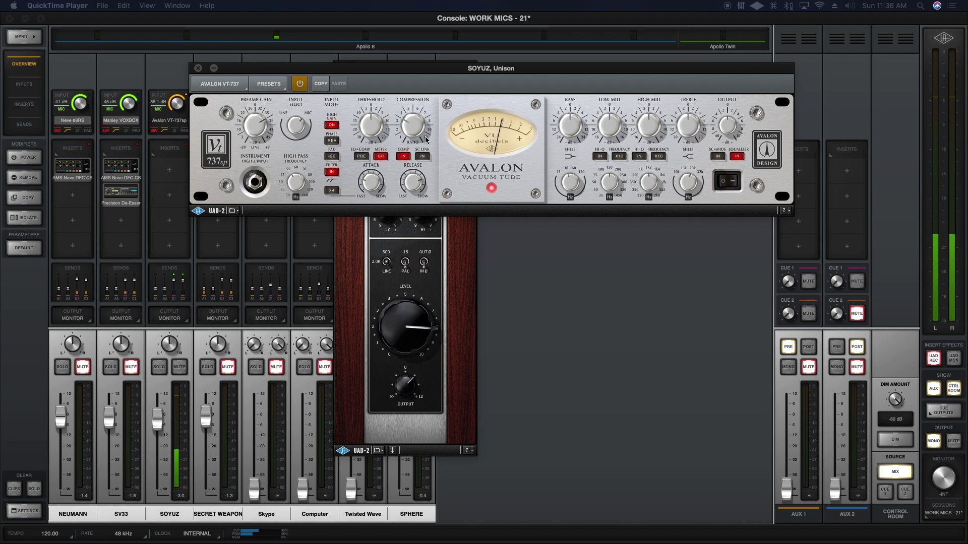
- Place the Avalon's EQ before the compressor and turn off its gain reduction metering
click(361, 156)
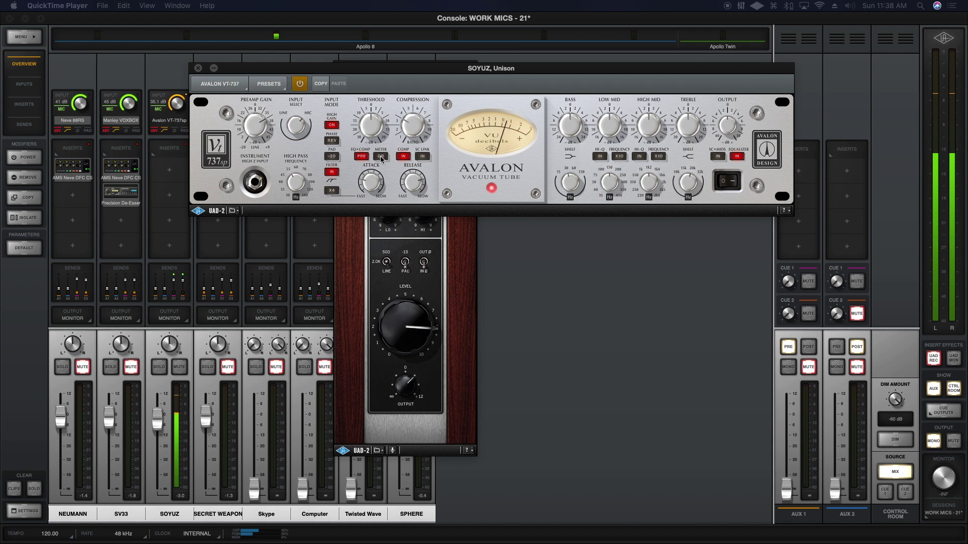
click(380, 157)
- Raise the Avalon's output and lower its preamp gain to about 23 dB
drag(252, 123, 252, 127)
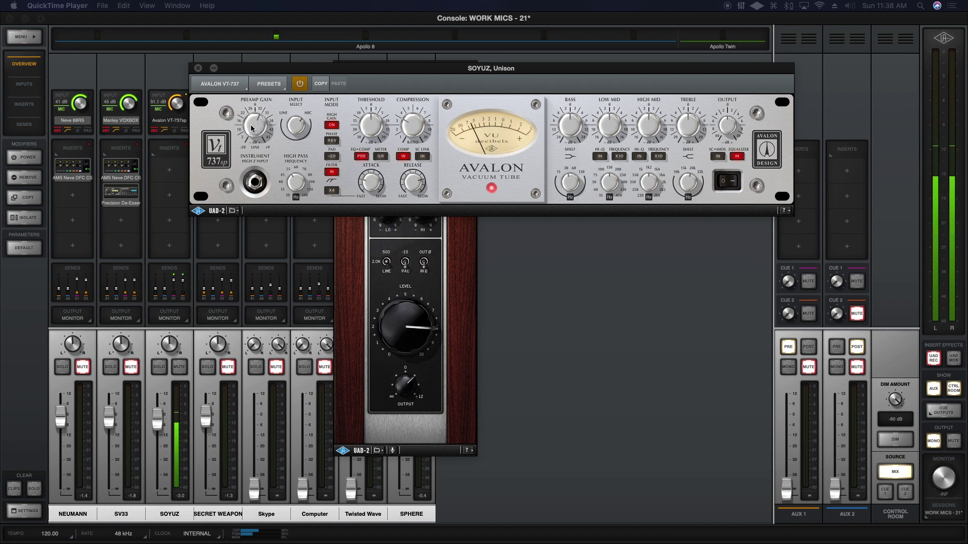
drag(724, 134, 727, 118)
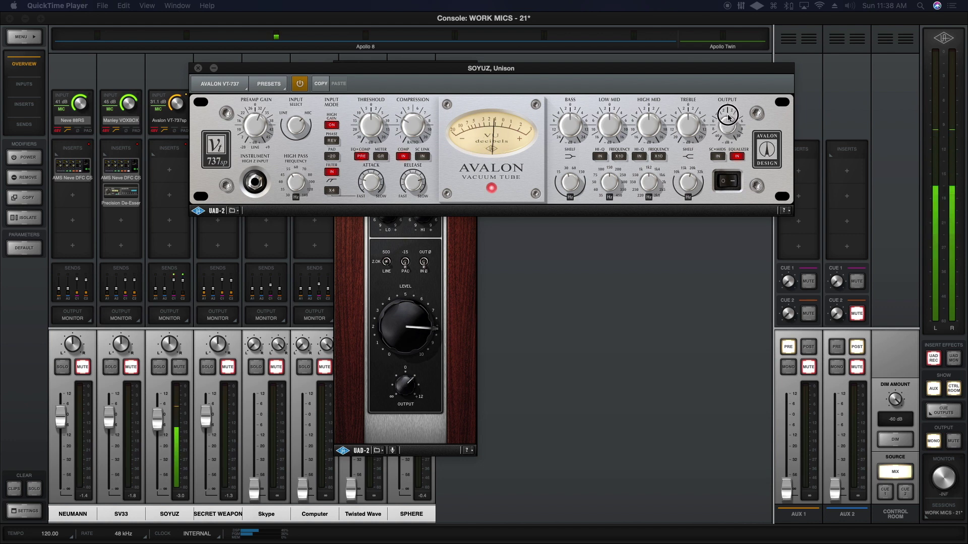
click(262, 124)
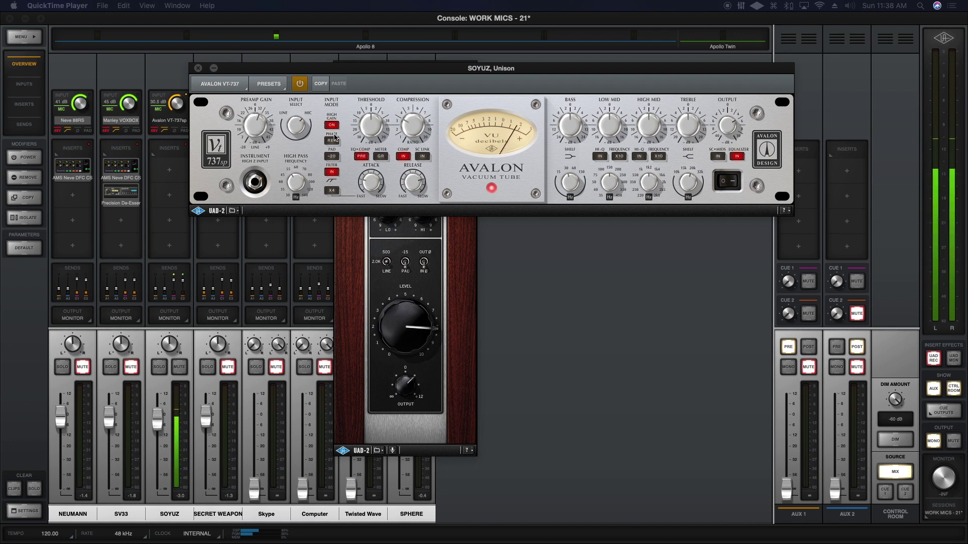
drag(257, 127, 257, 132)
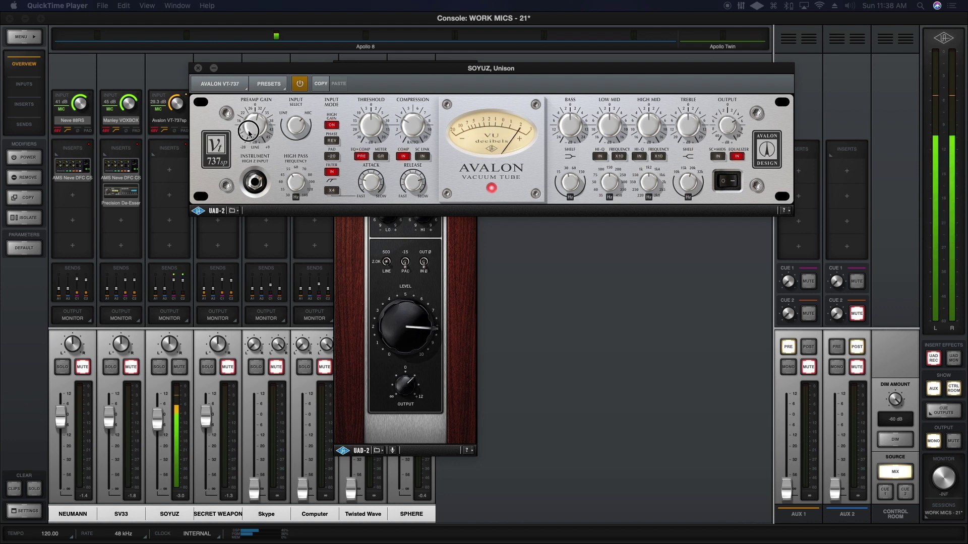
scroll(246, 135, down, 1)
scroll(246, 134, down, 1)
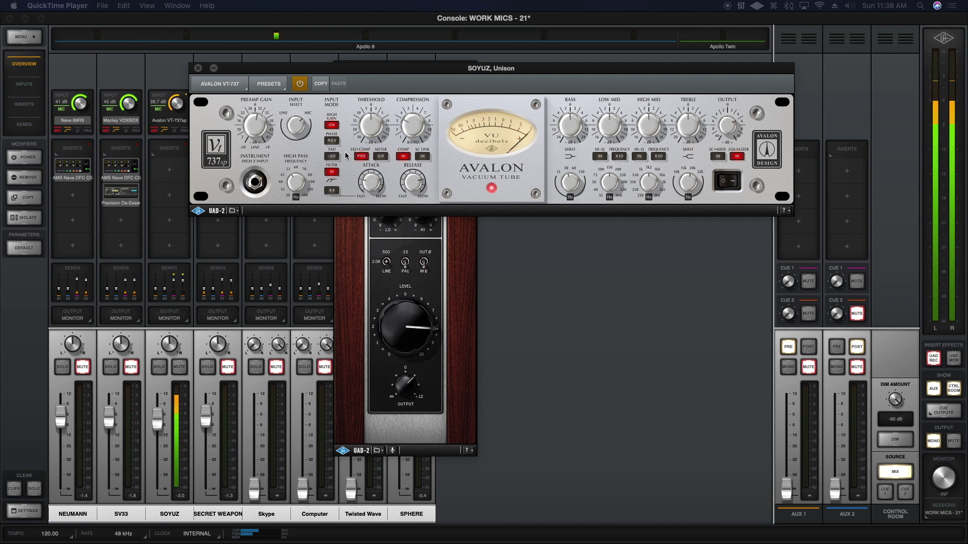
drag(244, 130, 243, 128)
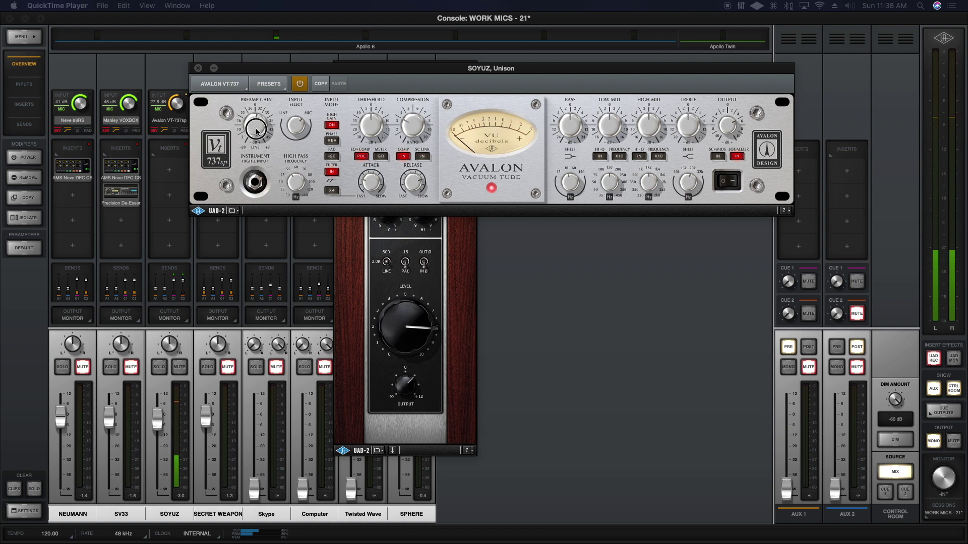
drag(255, 132, 246, 130)
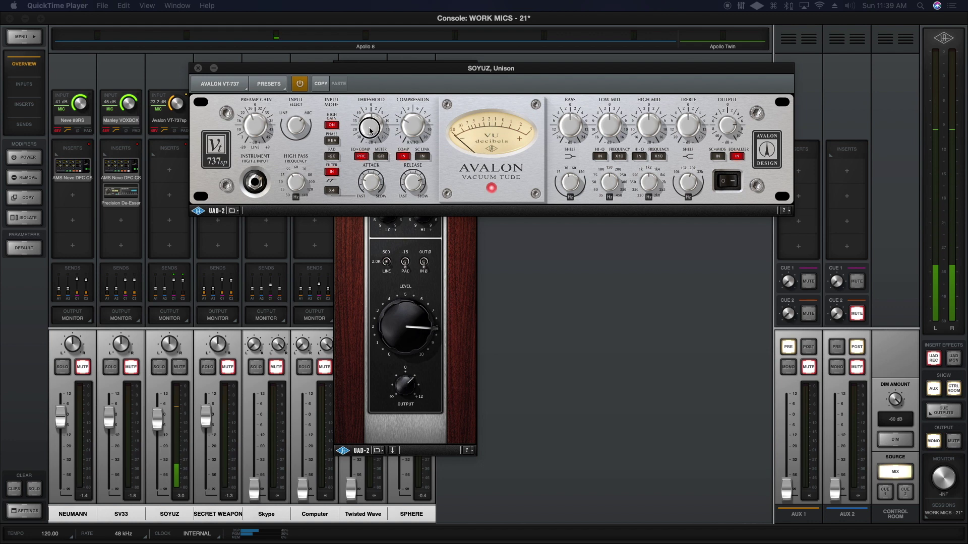
- Switch the Avalon's meter to gain reduction and adjust the compressor's compression and threshold
click(382, 158)
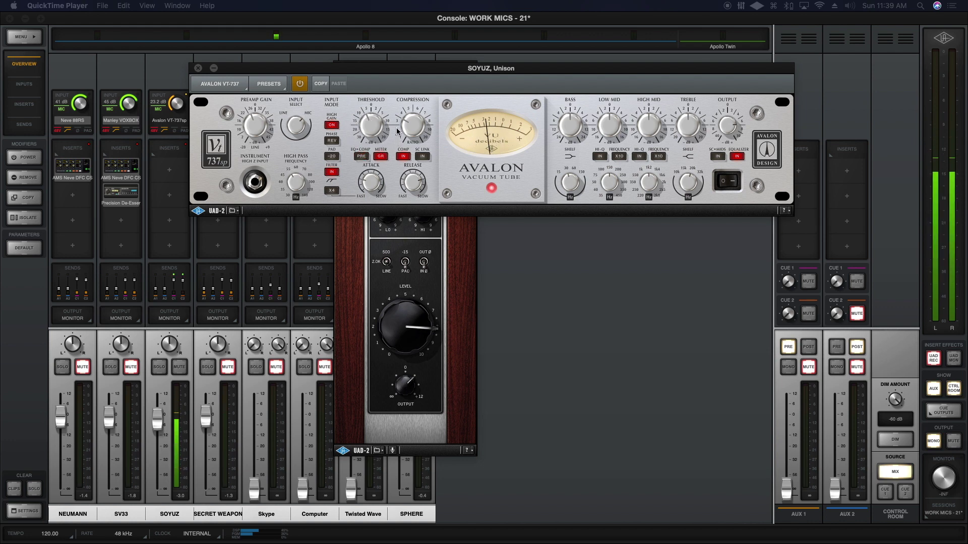
drag(410, 123, 355, 132)
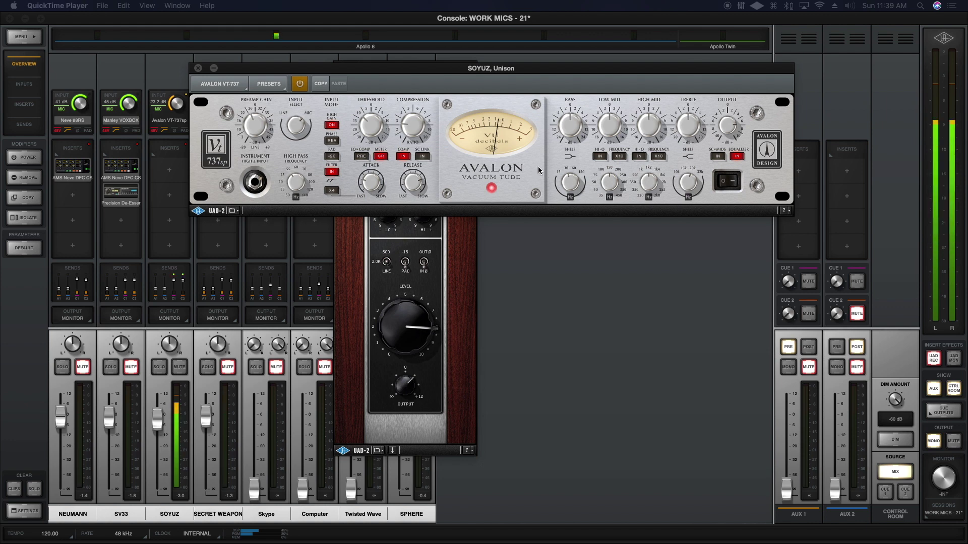
- Adjust the Avalon EQ's bass and treble frequency, and boost the treble with the equalizer engaged
drag(575, 128, 576, 130)
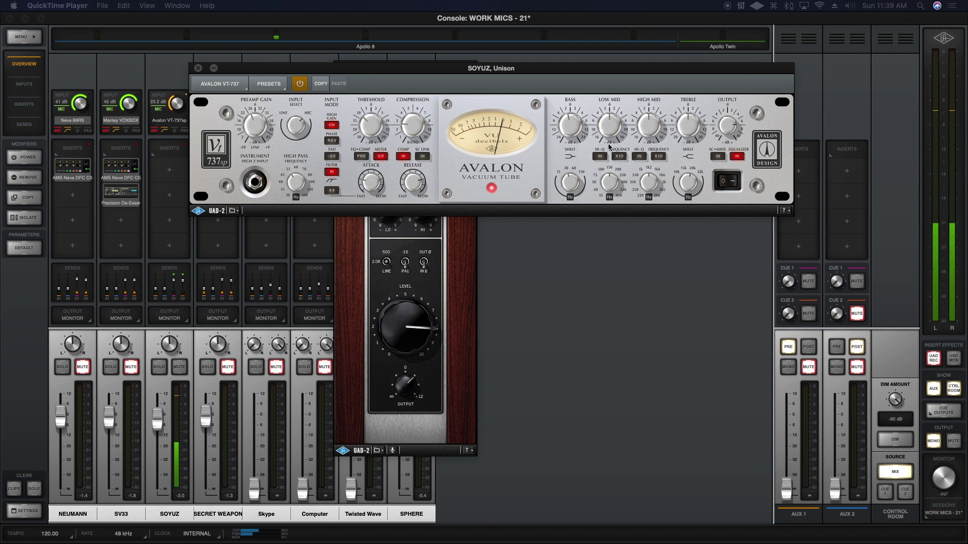
click(737, 156)
drag(687, 183, 671, 187)
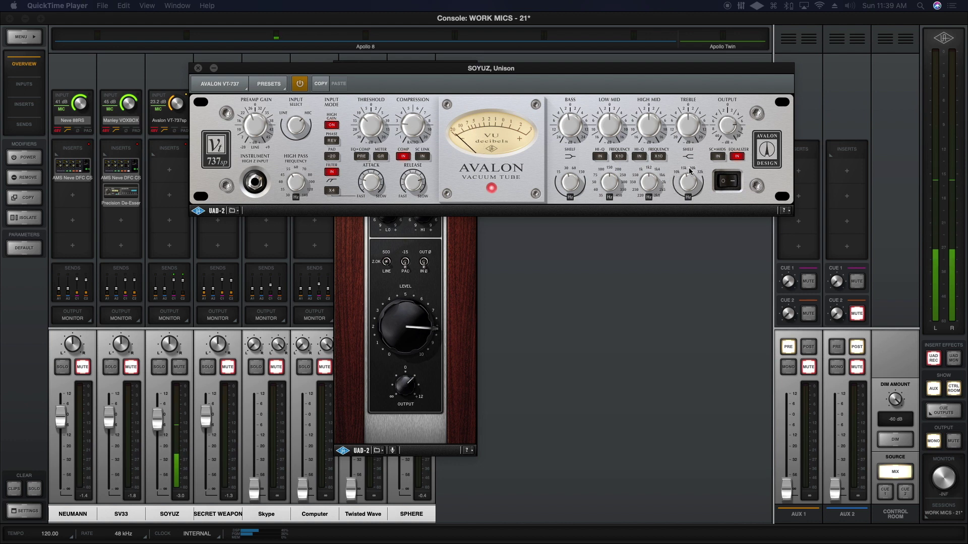
drag(695, 124, 697, 117)
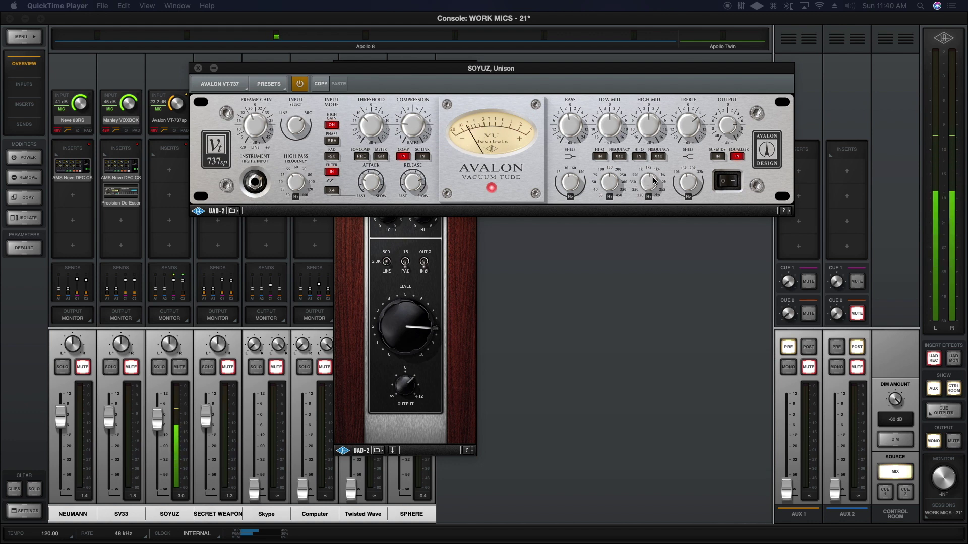
- Boost the Avalon EQ's high mids and adjust their frequency, comparing the x10 multiplier off and on and leaving it on
click(658, 156)
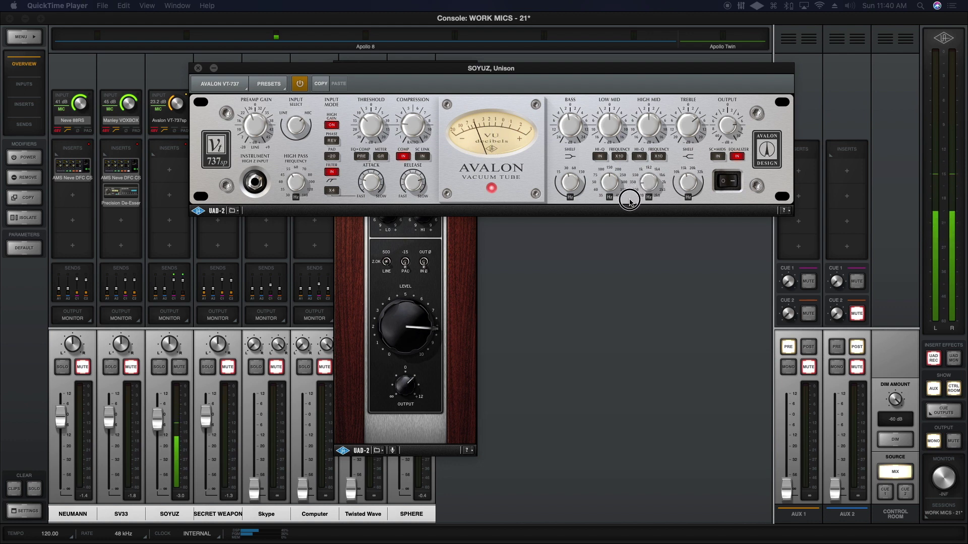
click(659, 157)
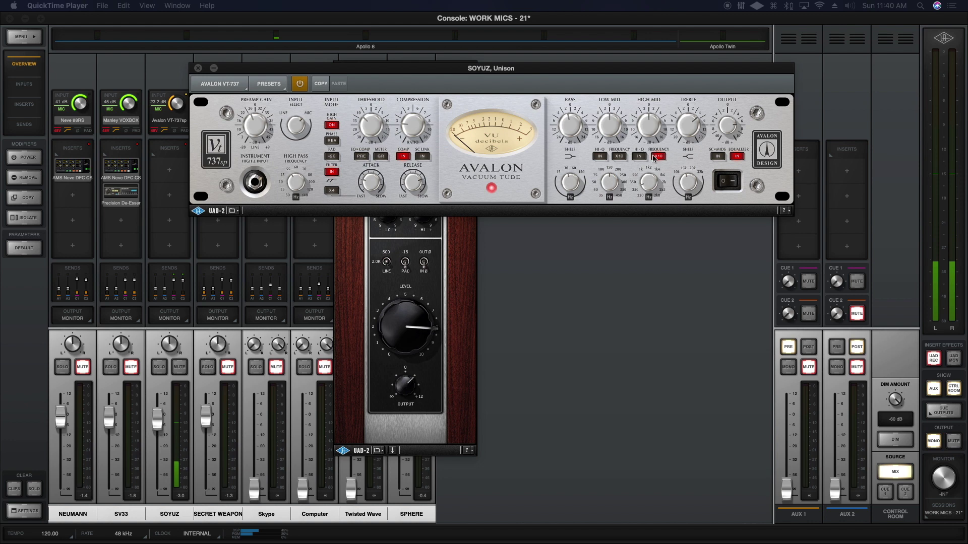
drag(645, 117, 651, 81)
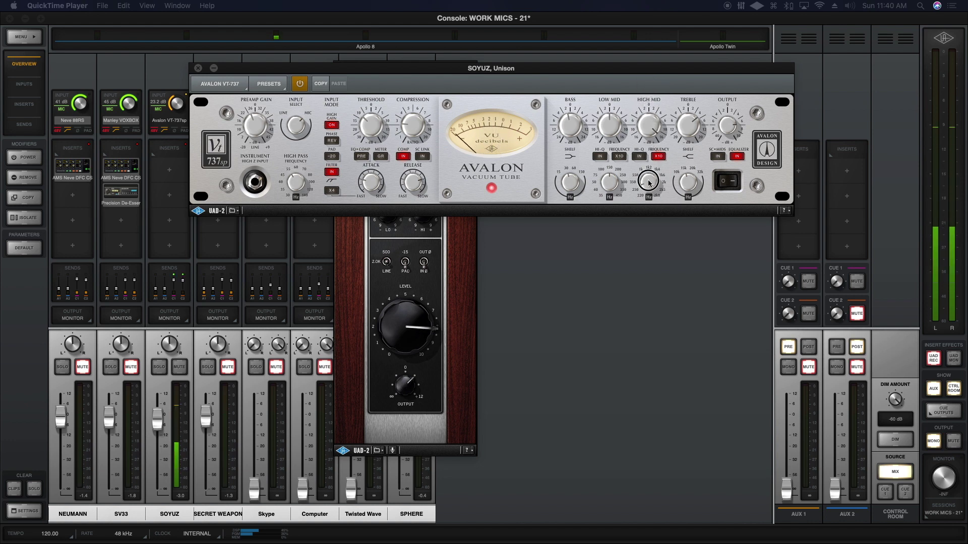
mouse_move(646, 179)
mouse_down()
mouse_move(642, 192)
mouse_move(643, 165)
mouse_move(641, 189)
mouse_move(642, 180)
mouse_up()
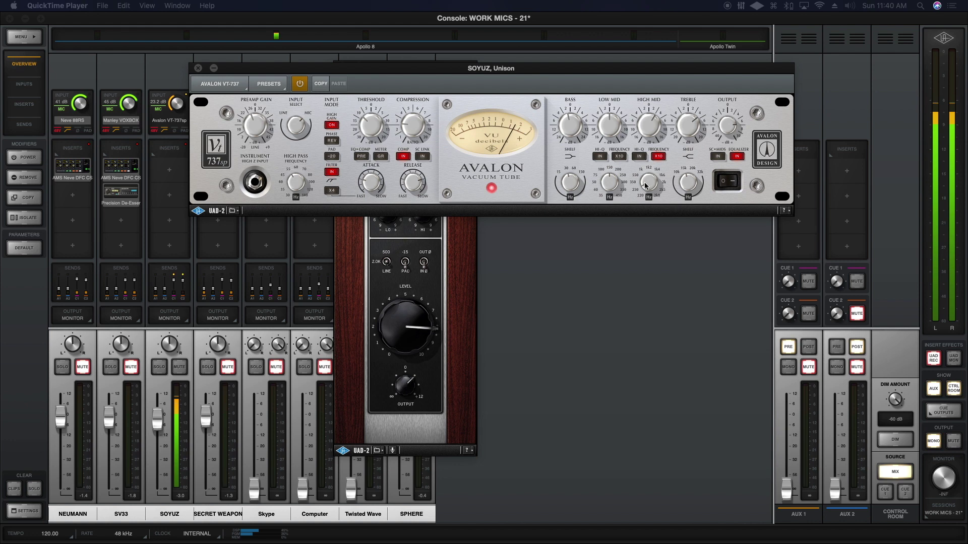
click(657, 157)
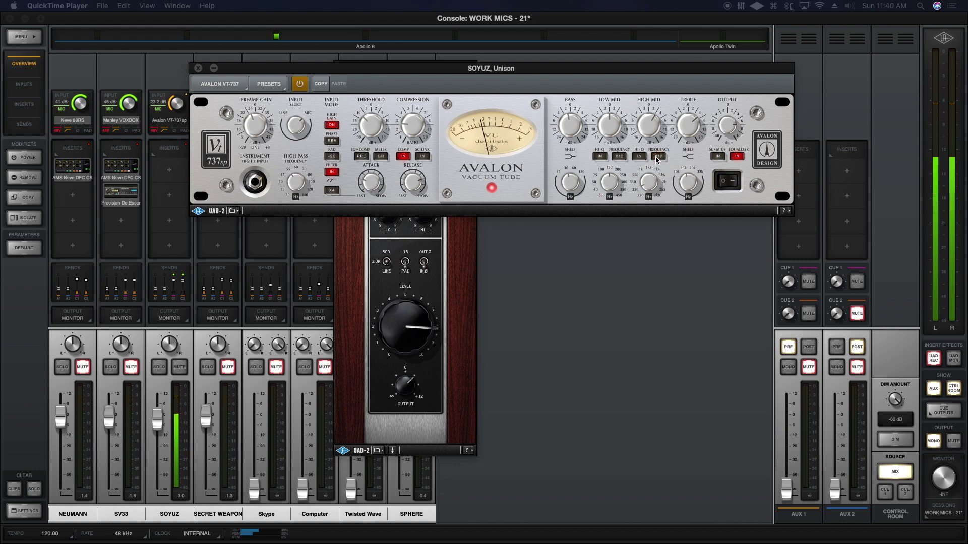
click(656, 157)
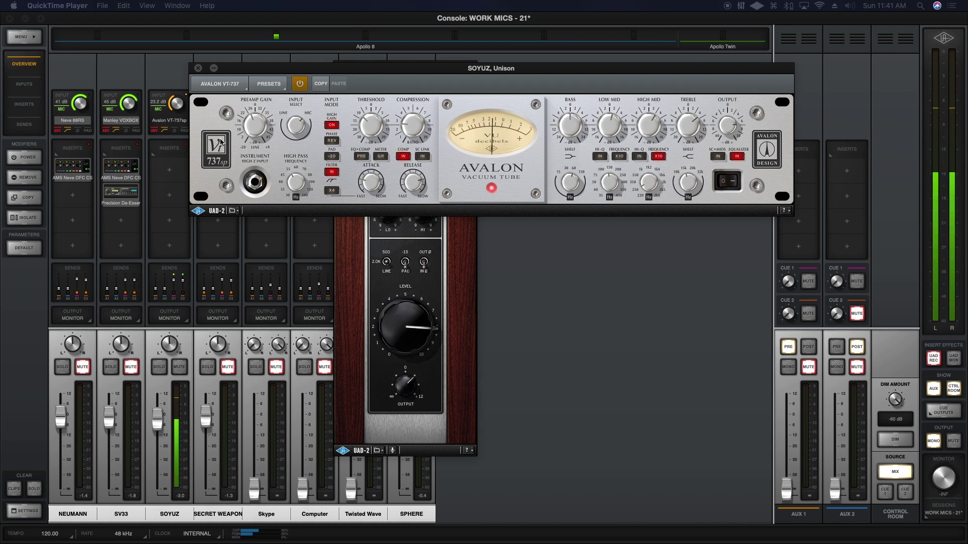
- Move the AMS Neve DFC channel strip from the Skype channel's second insert to the SOYUZ channel's first insert, clear of the Avalon window
drag(303, 70, 456, 120)
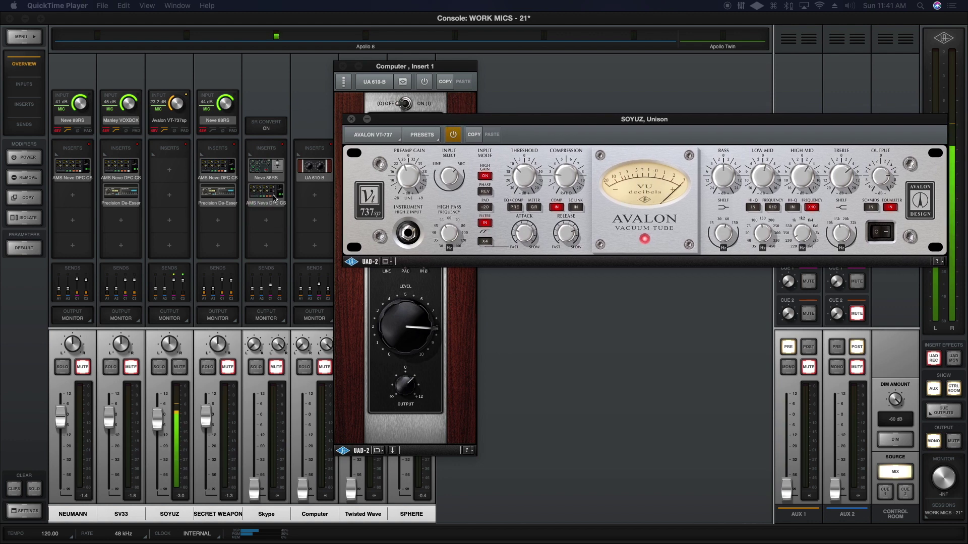
drag(273, 197, 172, 175)
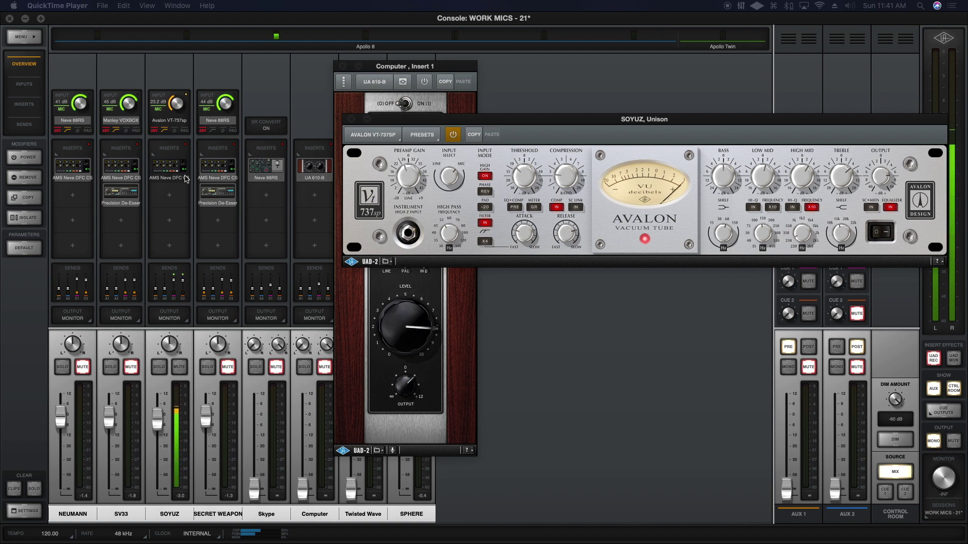
- Move the Avalon from SOYUZ's Unison slot to Computer's second insert, and return the AMS Neve DFC to Skype's second insert
mouse_move(171, 123)
drag(177, 123, 269, 192)
drag(169, 166, 315, 193)
drag(265, 217, 266, 194)
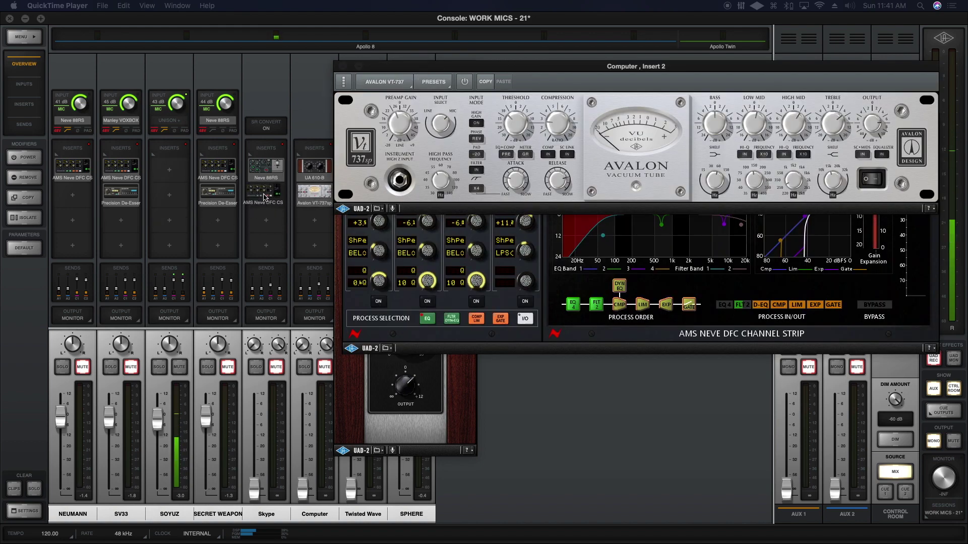
- Load the Manley VOXBOX from the preamp and channel strip plug-ins into the SOYUZ channel's Unison slot
click(170, 123)
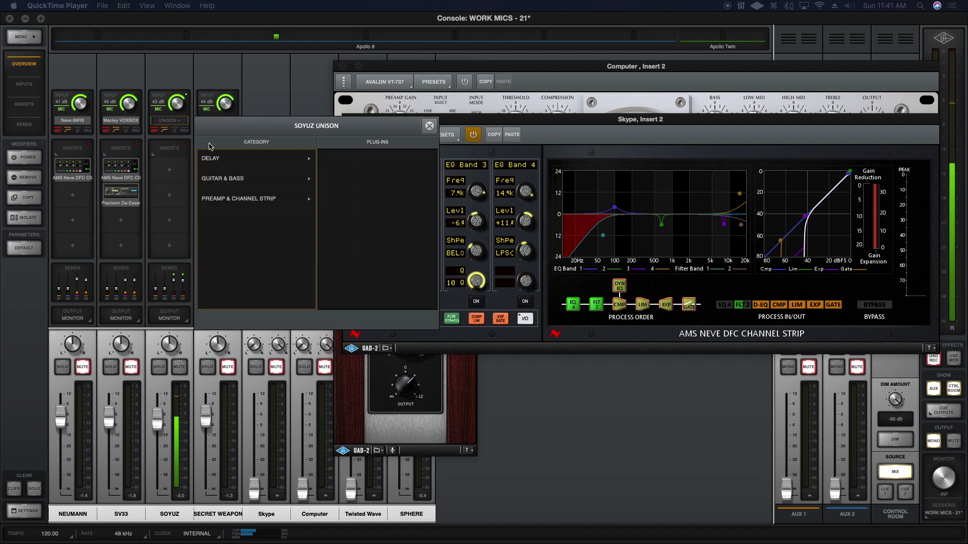
click(247, 199)
click(388, 278)
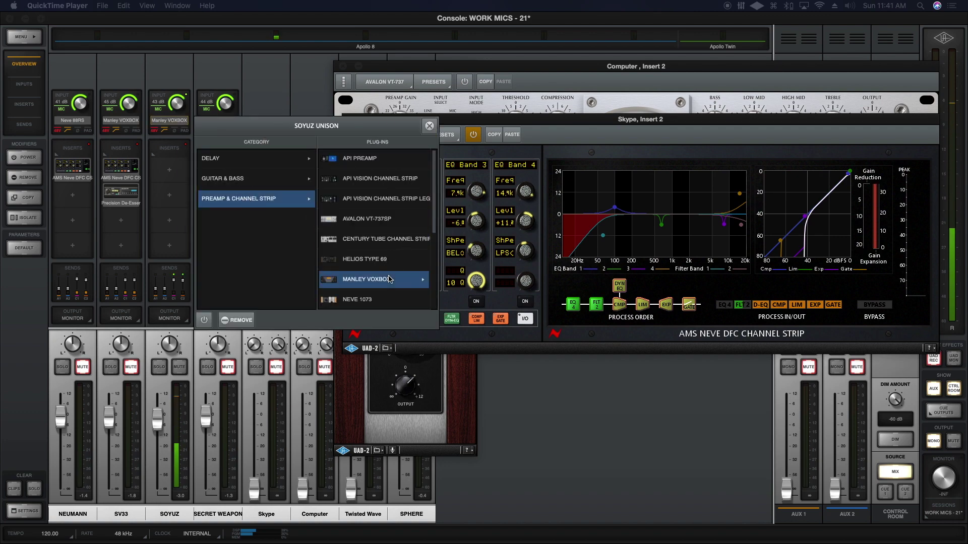
- Adjust the VOXBOX's input and gain, and set its compressor's attack, release and threshold
drag(403, 265, 422, 241)
drag(470, 268, 470, 237)
click(539, 277)
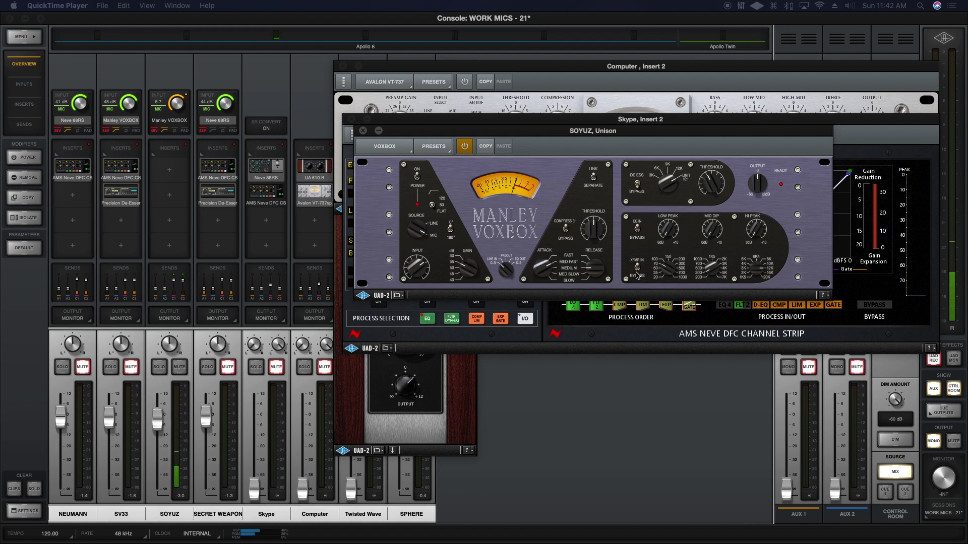
click(597, 258)
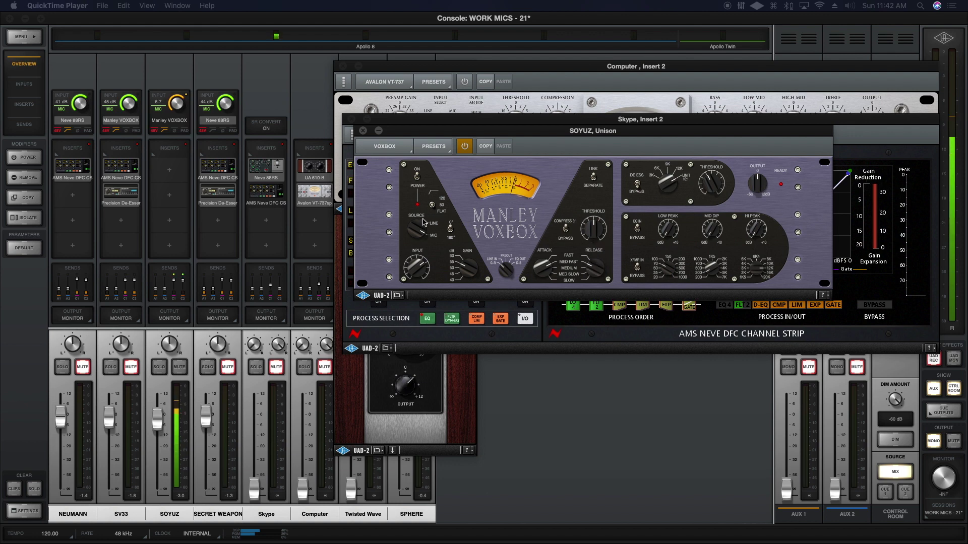
click(442, 212)
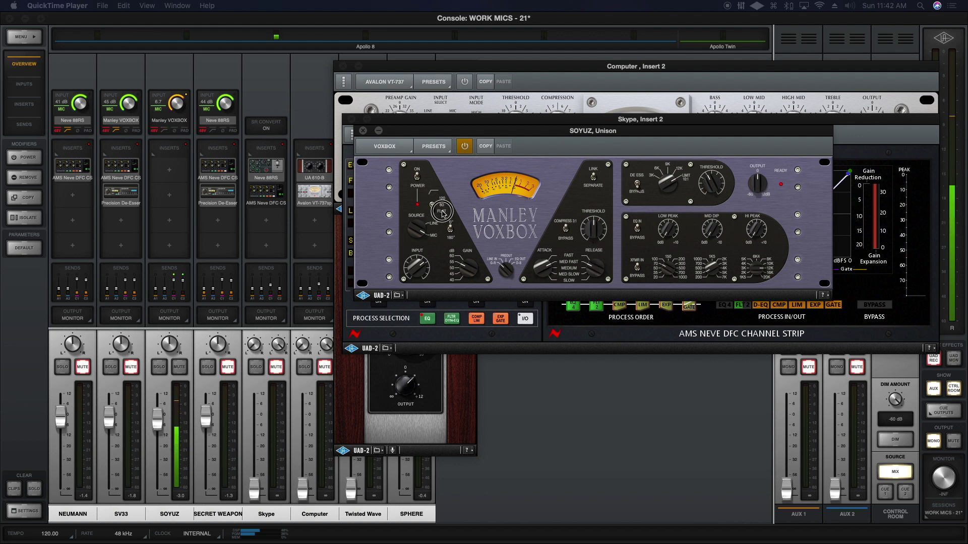
click(597, 236)
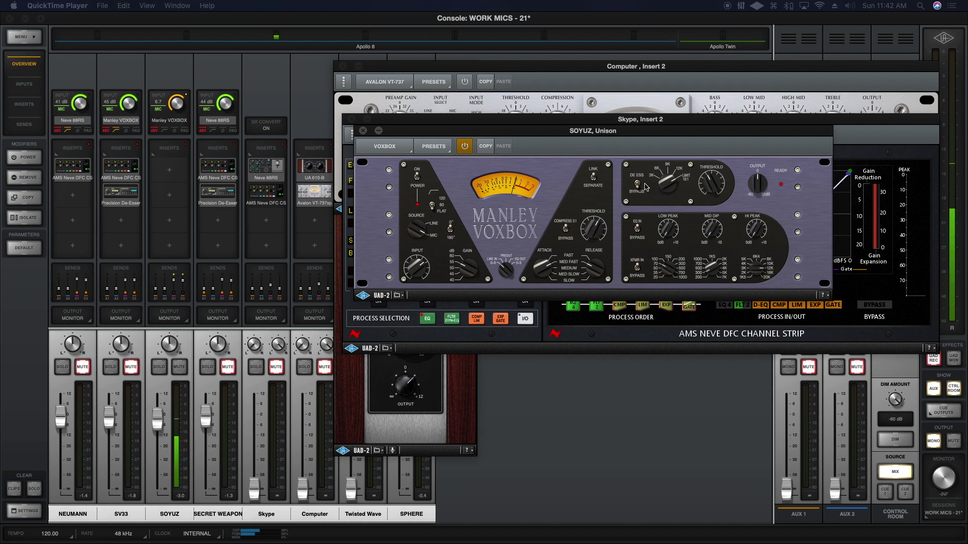
- Adjust the VOXBOX de-esser's frequency and threshold, and dial in the EQ's low peak frequency and mid dip frequency and amount
drag(654, 183, 654, 181)
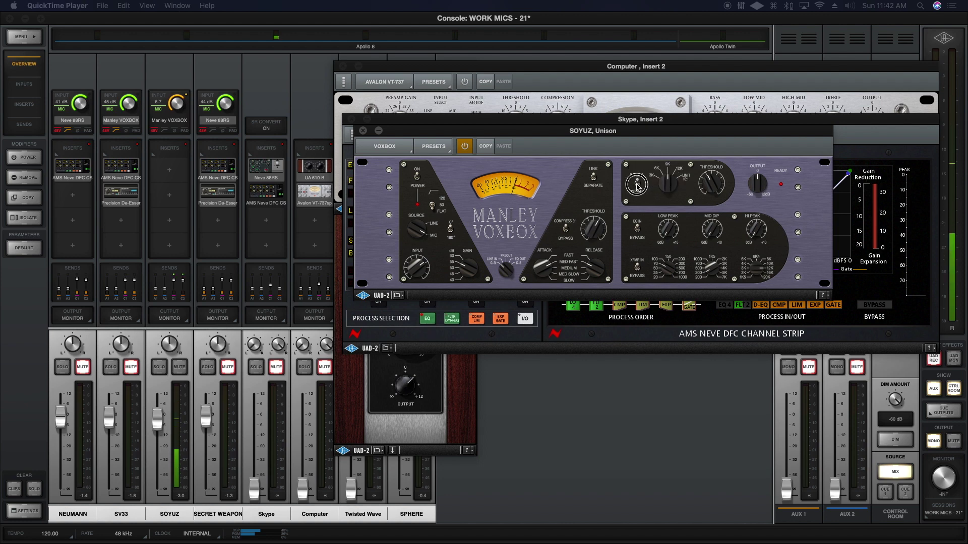
click(717, 176)
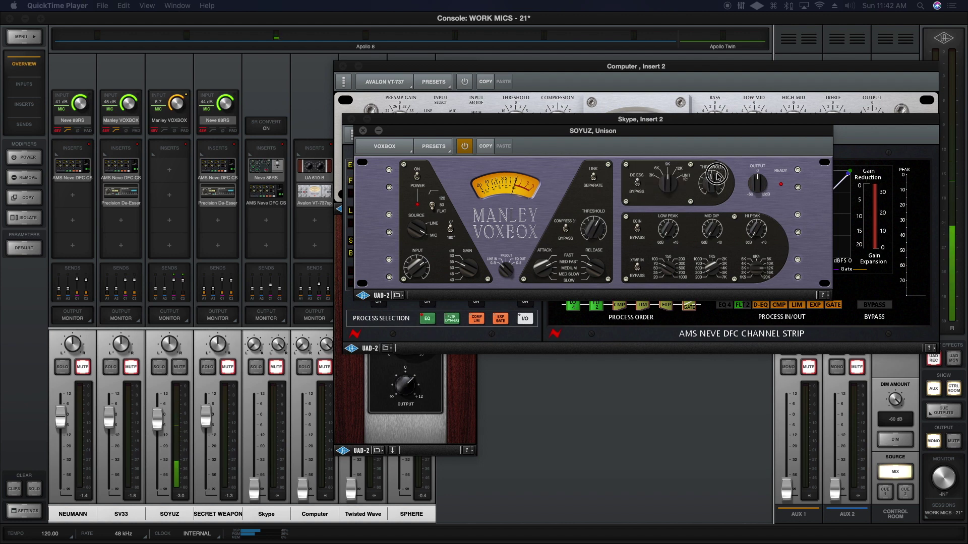
click(668, 258)
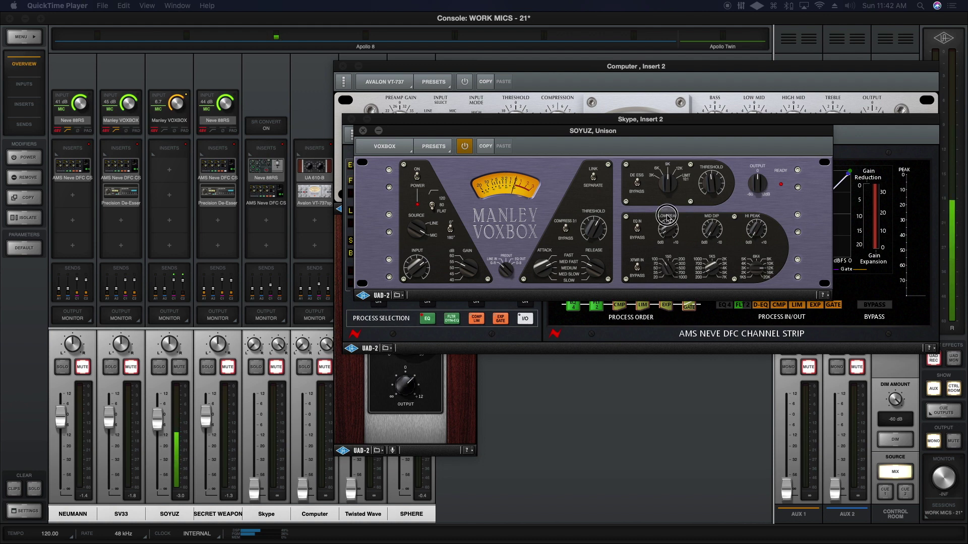
click(712, 272)
click(712, 263)
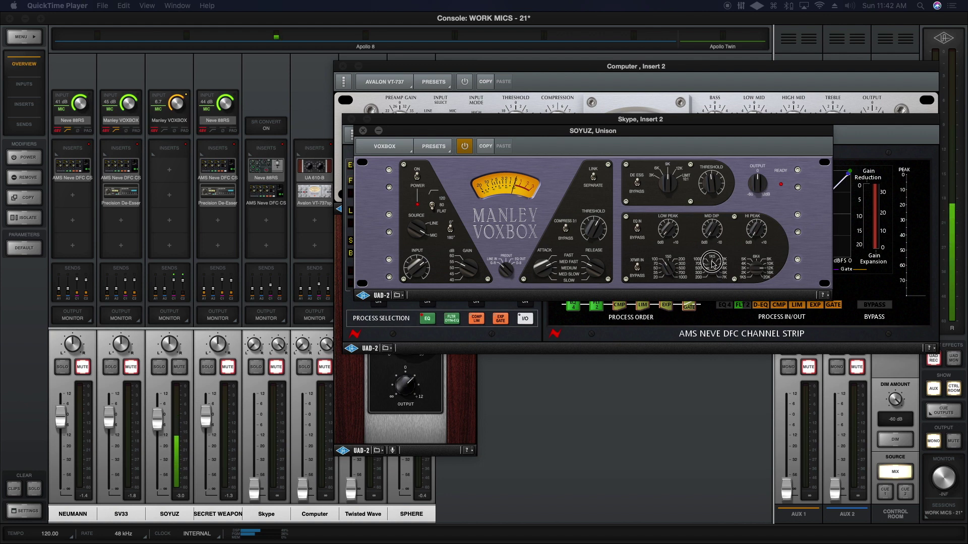
click(710, 228)
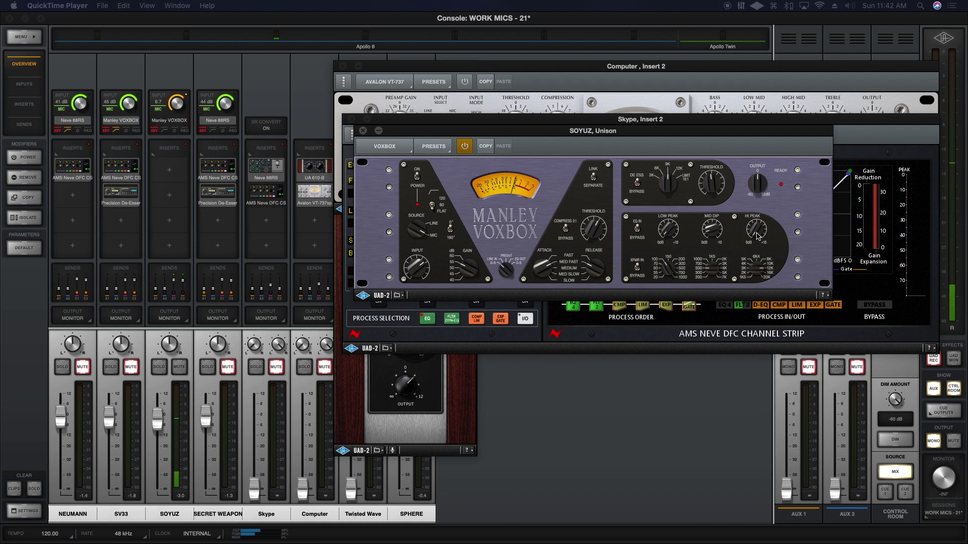
- Raise the VOXBOX's output level
click(756, 186)
drag(756, 186, 759, 175)
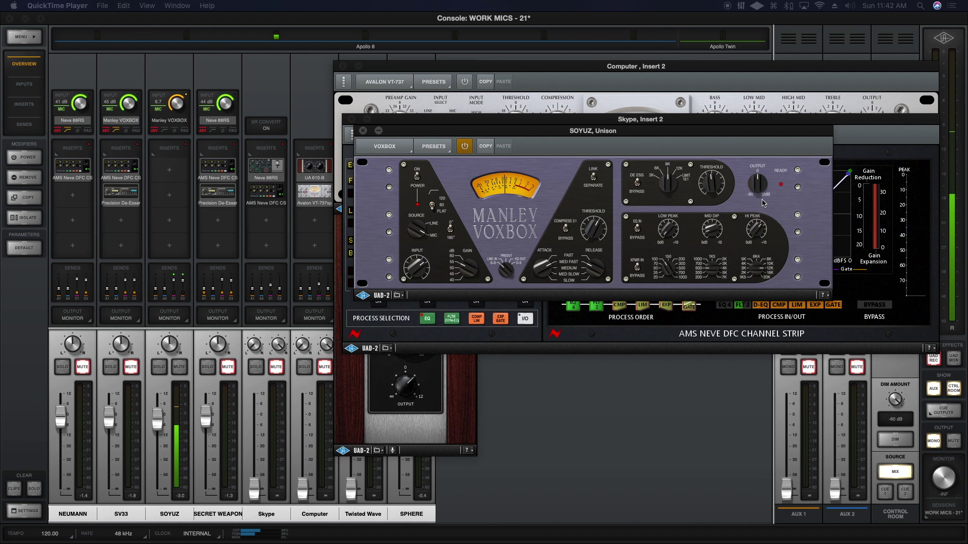
click(759, 178)
- Move the AMS Neve DFC to SOYUZ's first insert, and swap the VOXBOX in SOYUZ's Unison slot with the Avalon from Computer's second insert
drag(271, 195, 171, 168)
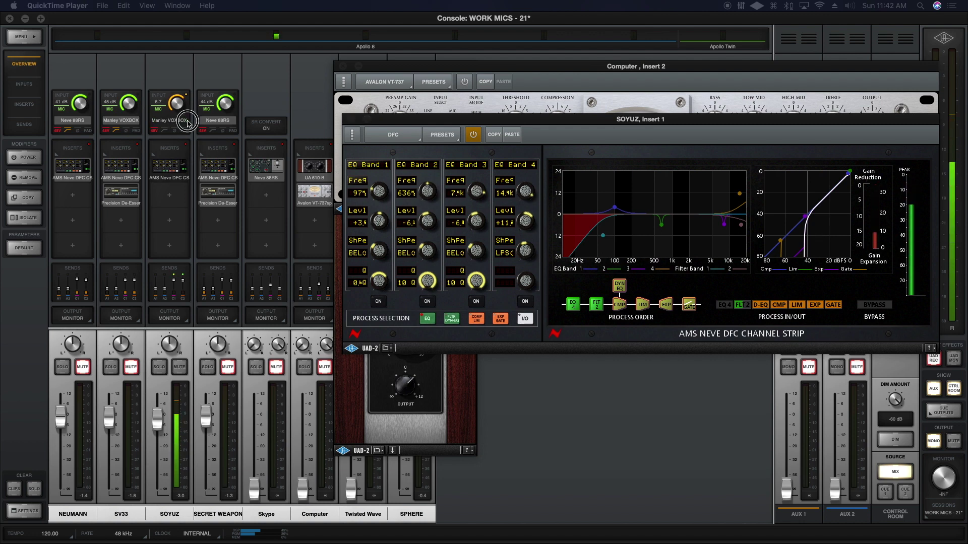
mouse_move(176, 122)
mouse_down()
mouse_move(315, 215)
mouse_move(216, 176)
mouse_move(174, 116)
mouse_move(185, 121)
mouse_up()
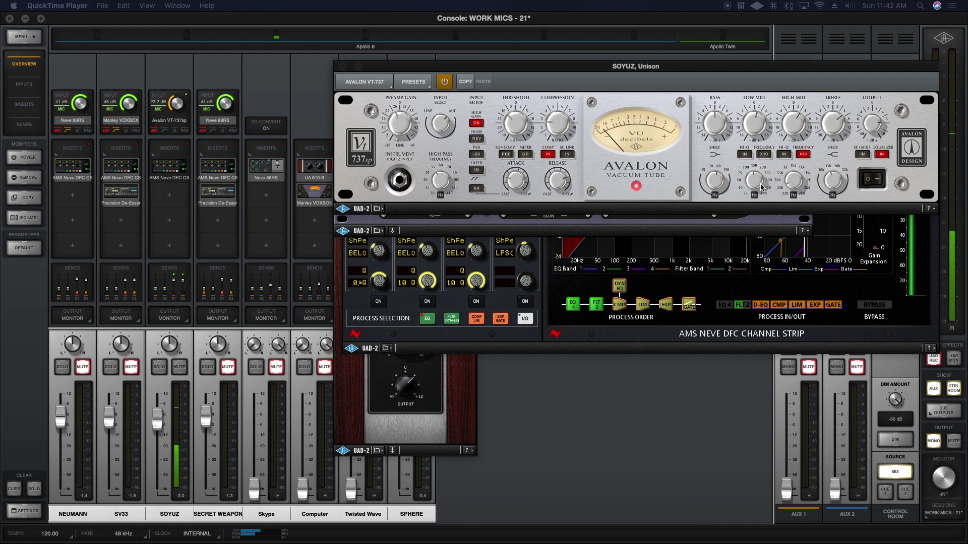
- Fine-tune the Avalon's low-mid and high-mid EQ, set its preamp gain to 24 dB and adjust its output
click(761, 165)
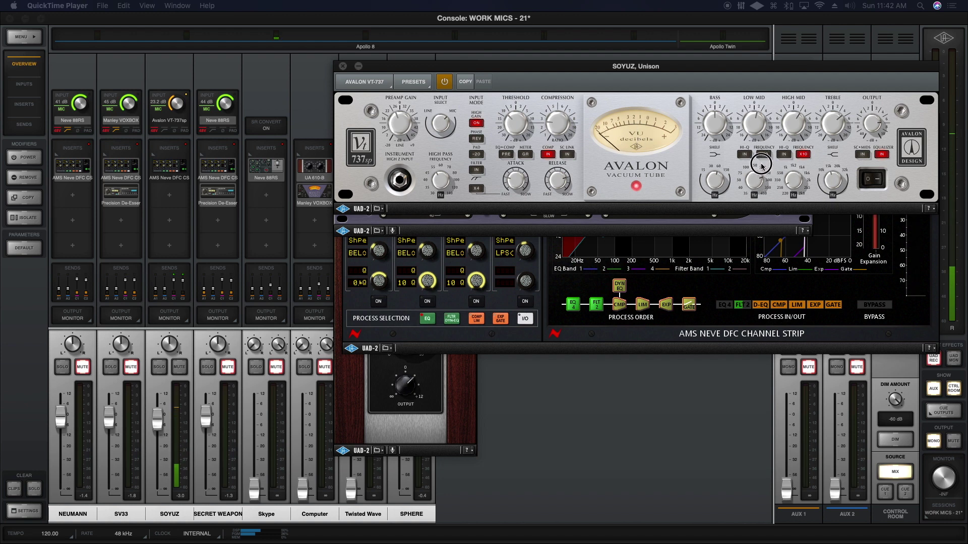
click(737, 123)
click(786, 122)
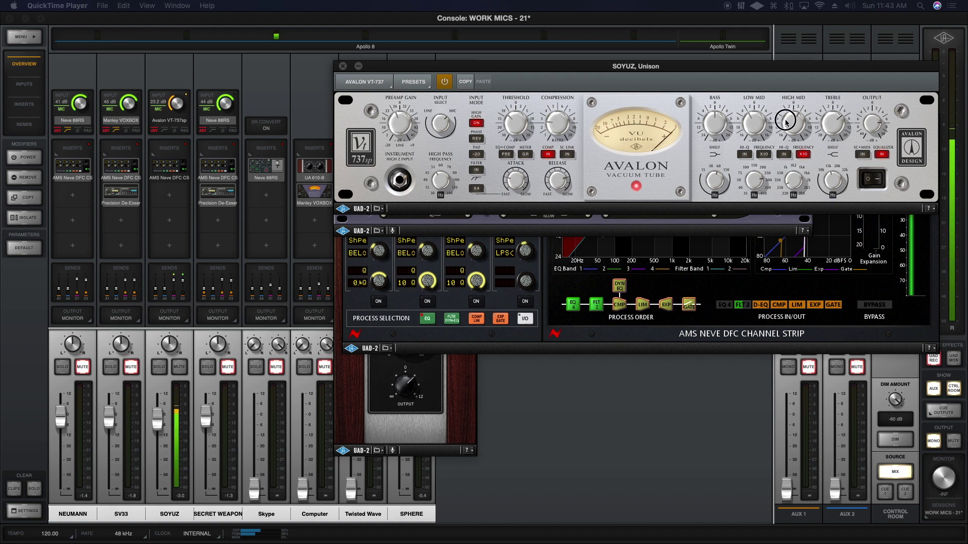
click(391, 123)
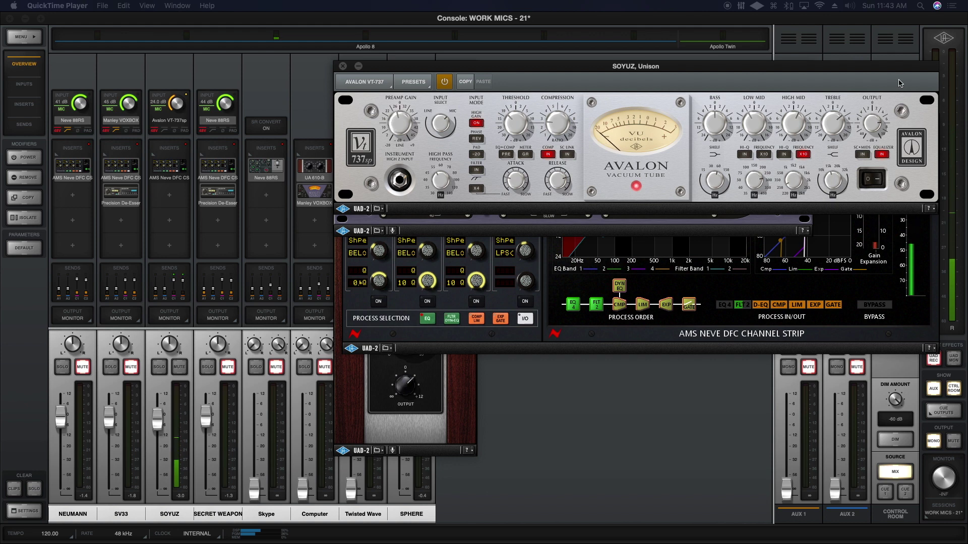
click(870, 126)
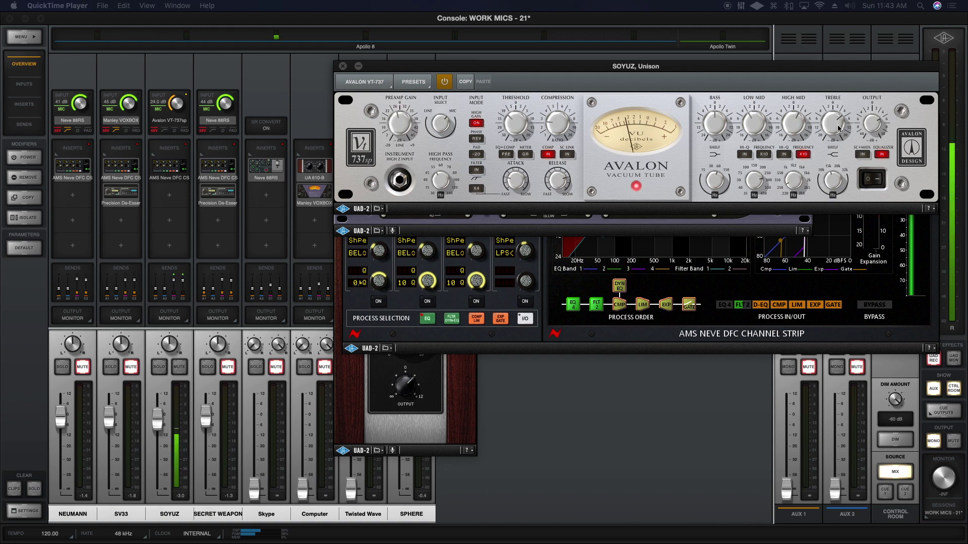
- Move the Avalon from SOYUZ's Unison slot to Skype's second insert and the AMS Neve DFC from SOYUZ to Skype's third insert
drag(591, 66, 549, 54)
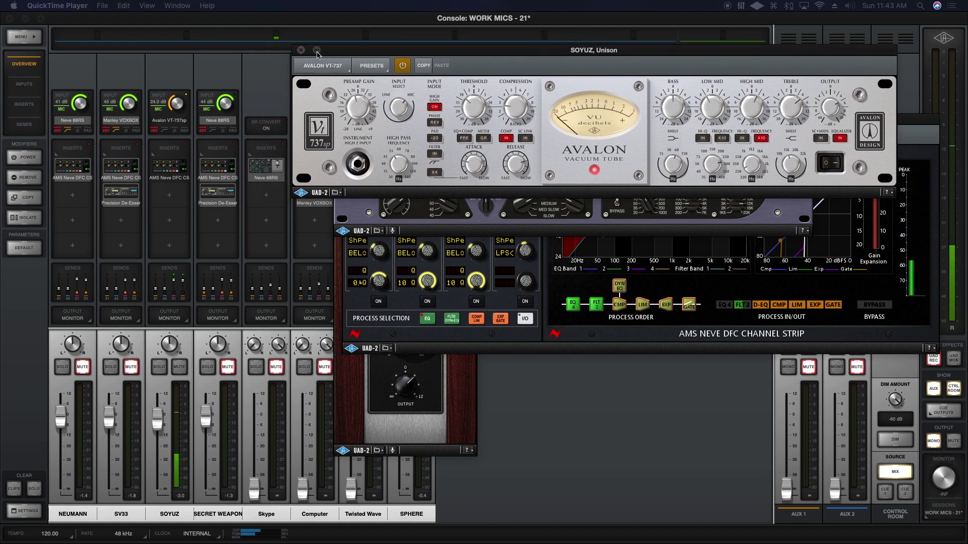
drag(383, 53, 388, 177)
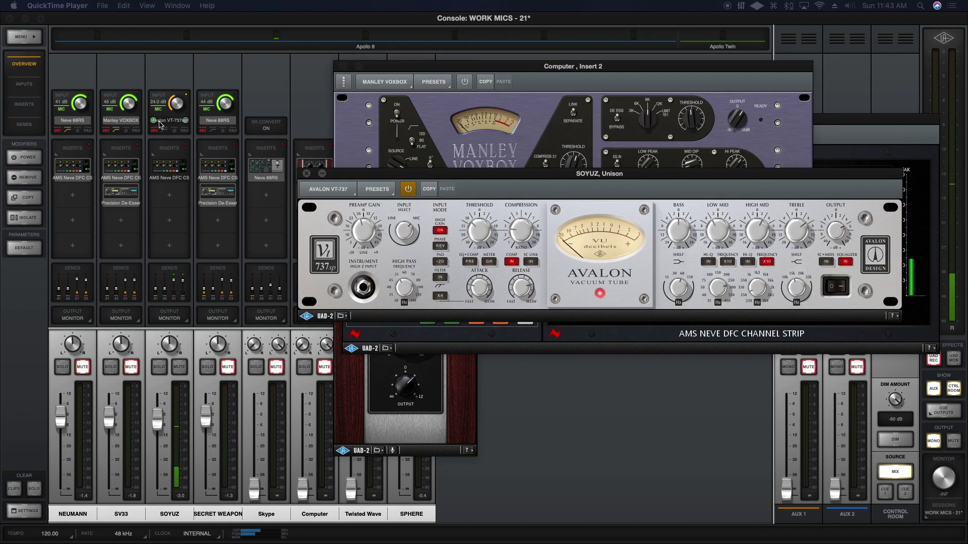
drag(160, 124, 264, 196)
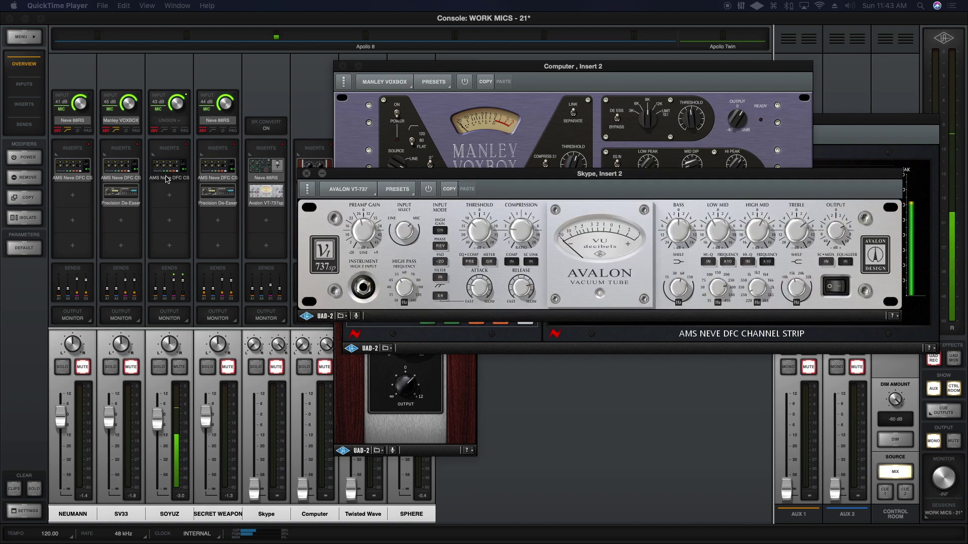
drag(170, 168, 266, 221)
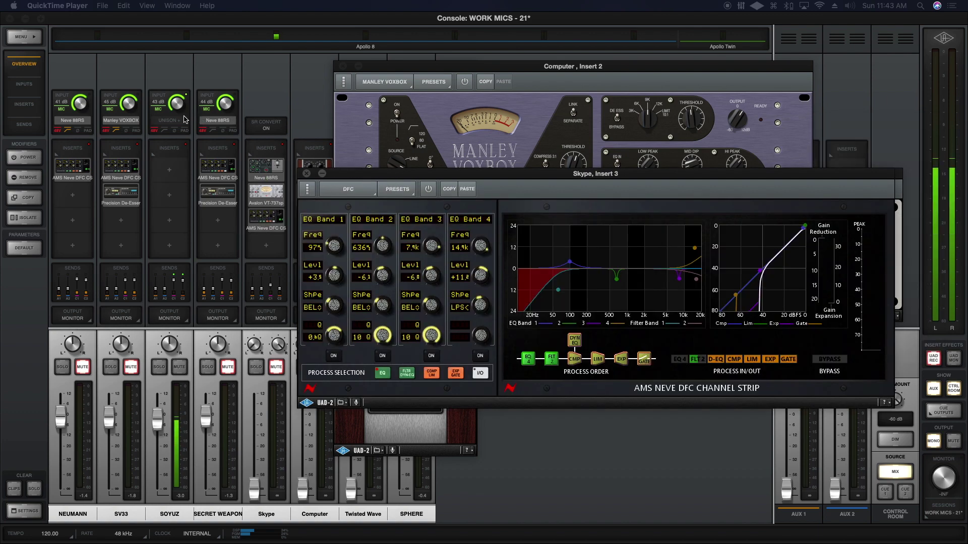
- Load the Century Tube Channel Strip into the SOYUZ channel's Unison slot and start its 14-day demo
click(169, 120)
click(242, 202)
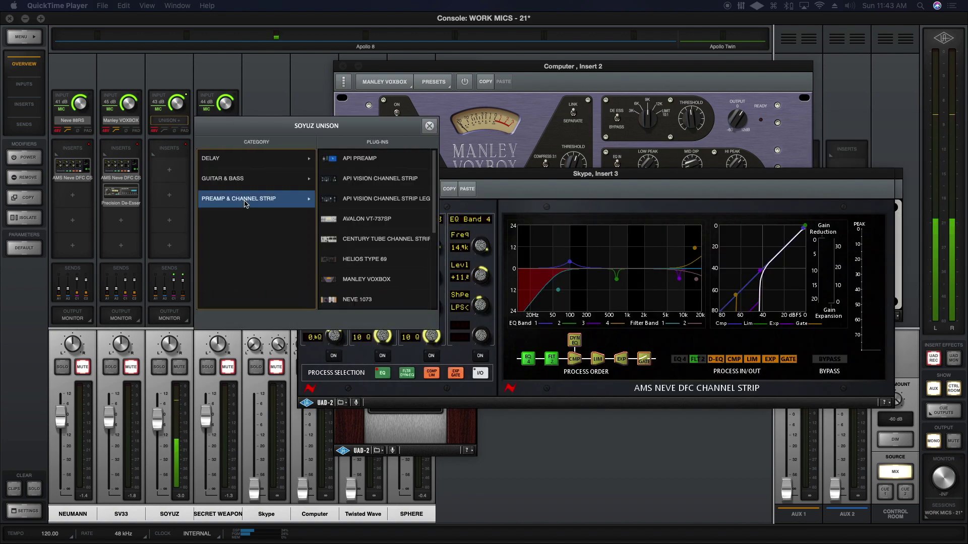
scroll(402, 223, down, 5)
scroll(402, 223, up, 5)
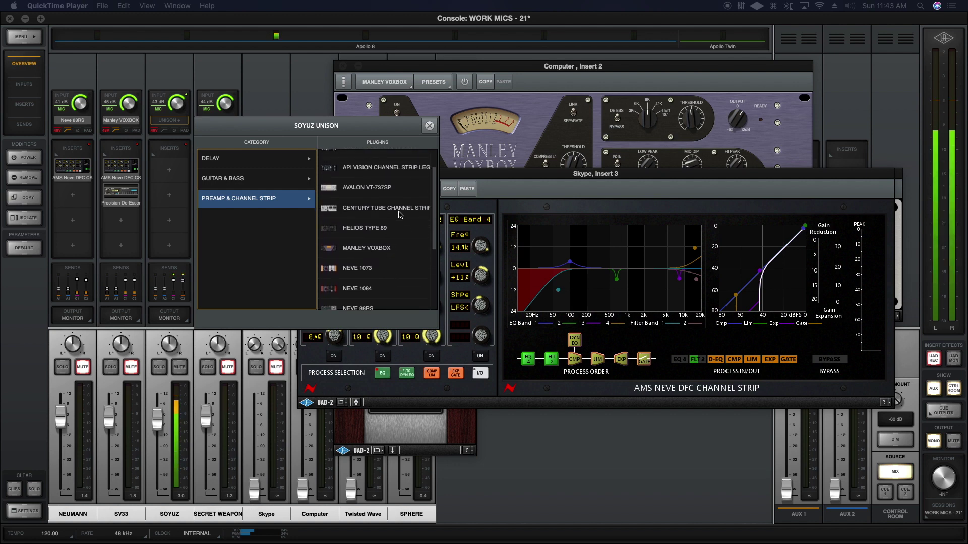
click(399, 212)
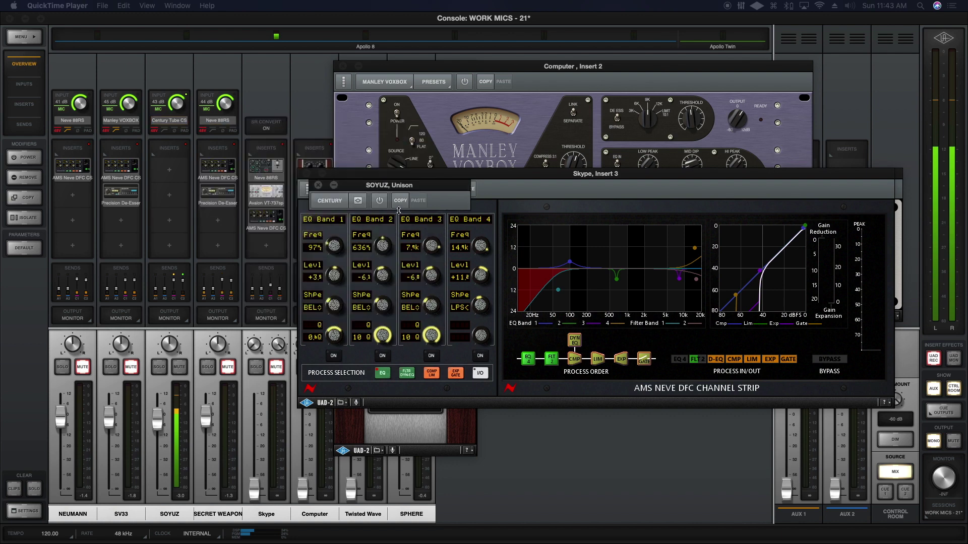
drag(477, 188, 444, 70)
click(467, 356)
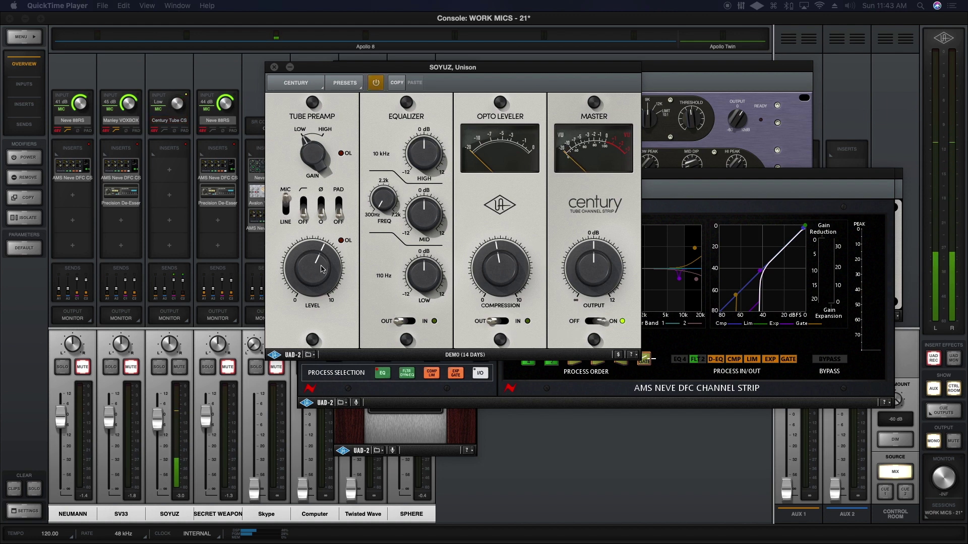
- Compare low and high gain settings on the Century's tube preamp, rebalancing the level each time, and finish with high gain and a lower level
drag(311, 265, 309, 261)
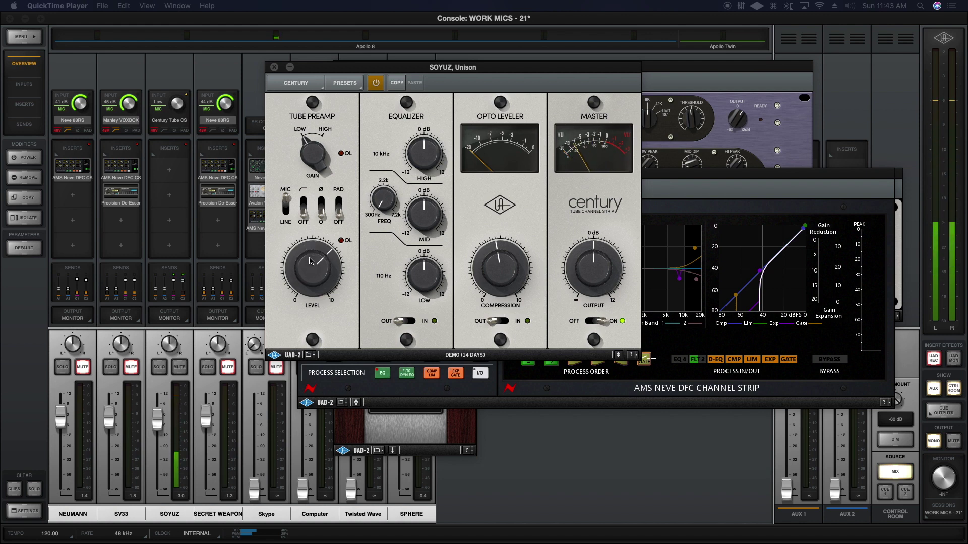
click(312, 148)
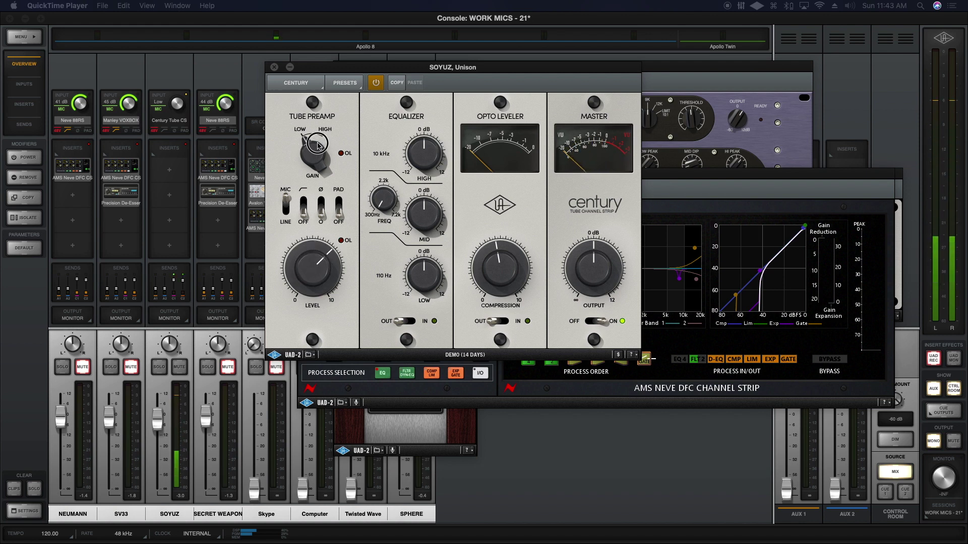
drag(308, 267, 307, 272)
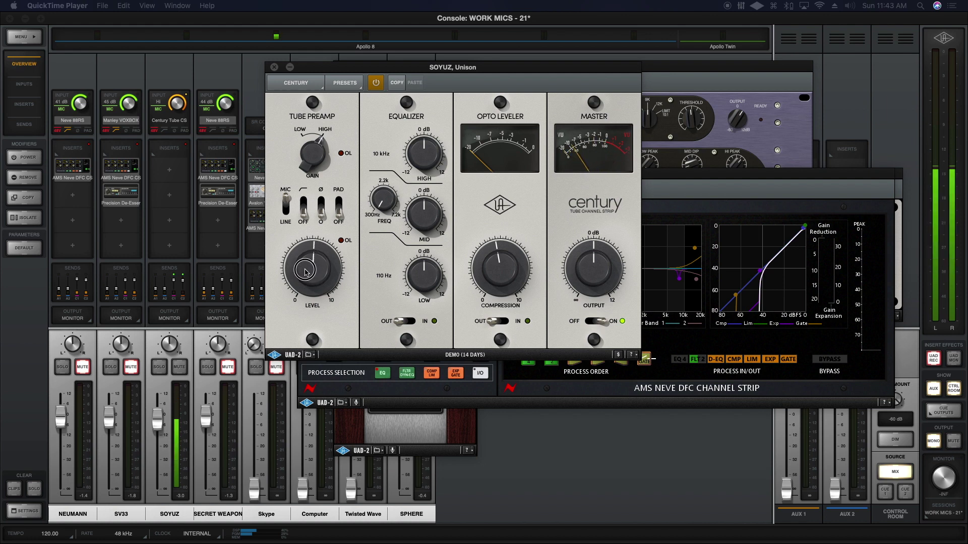
click(312, 148)
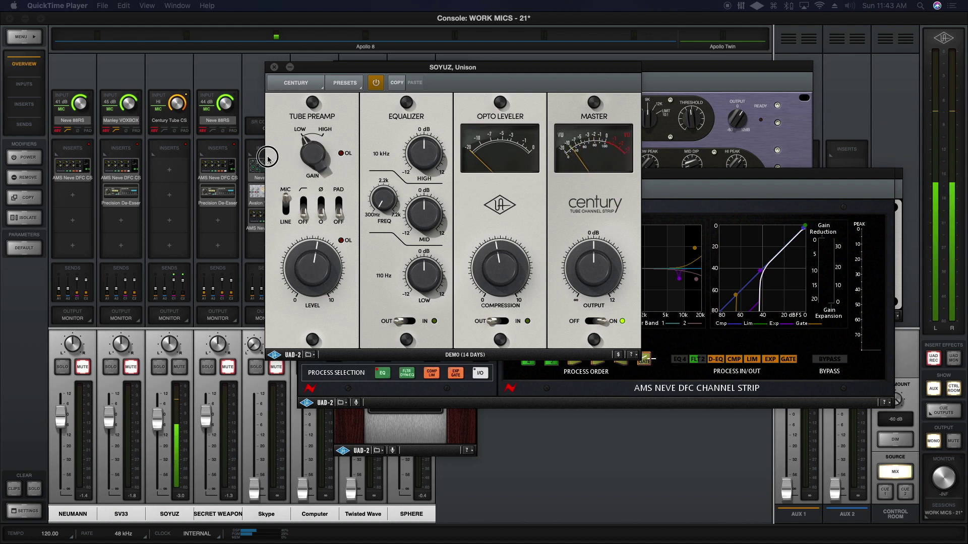
drag(321, 275, 319, 262)
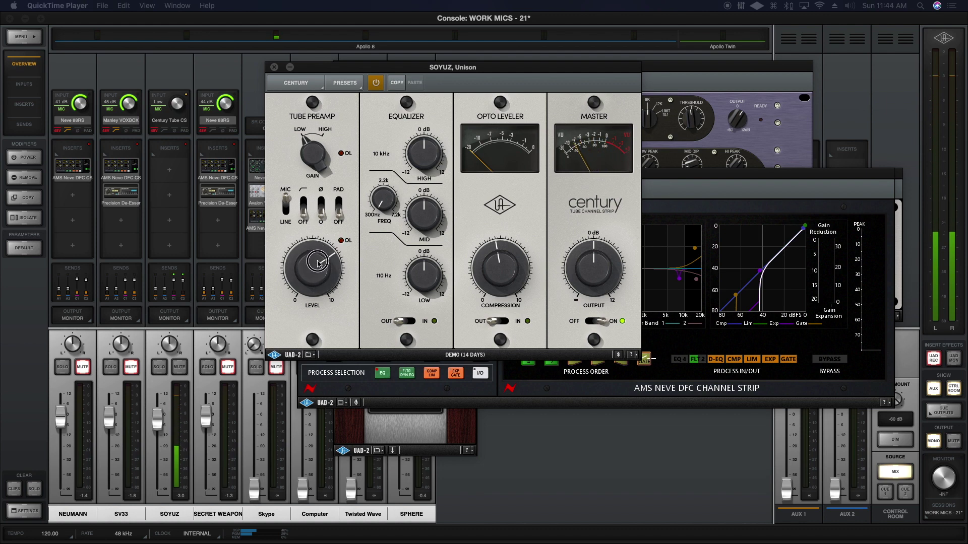
click(313, 152)
drag(304, 266, 297, 280)
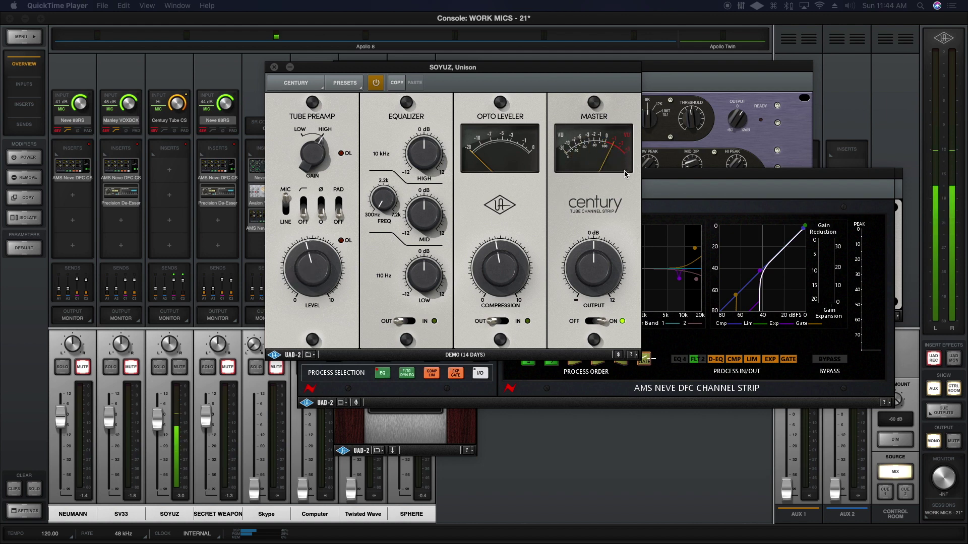
- Lower the Century's preamp level and raise its master output to compensate
drag(339, 252, 339, 265)
drag(586, 262, 588, 254)
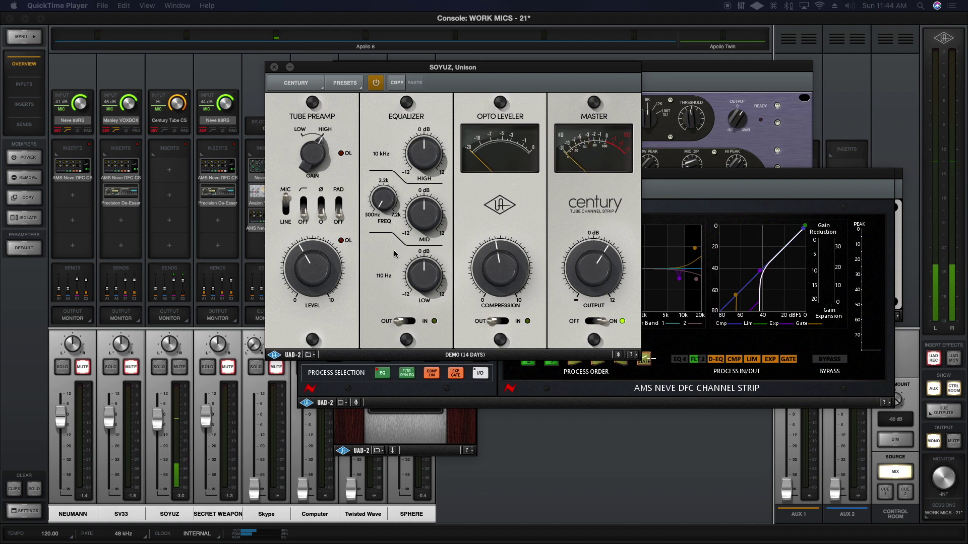
click(294, 263)
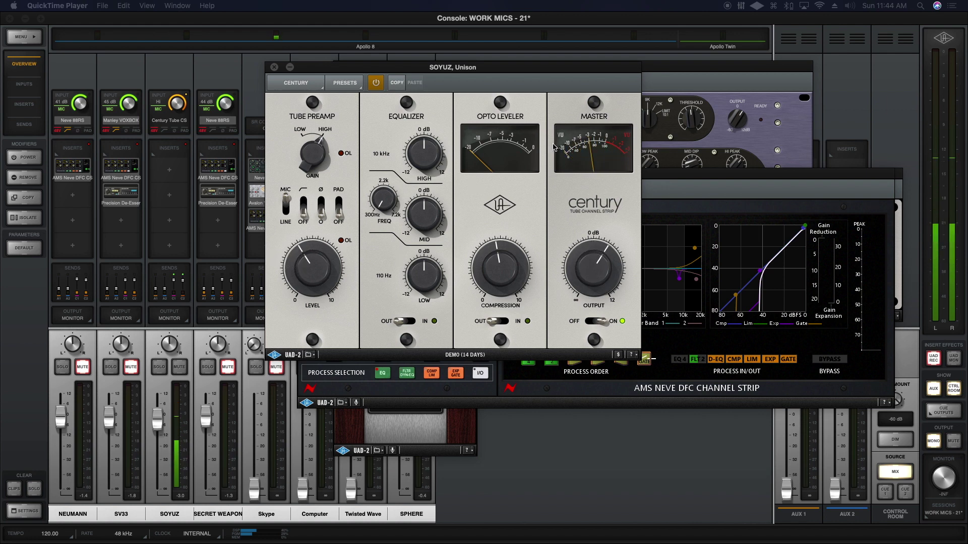
- Turn on the Century's low-cut filter and set a slight boost on its 10 kHz high band
drag(423, 161, 423, 142)
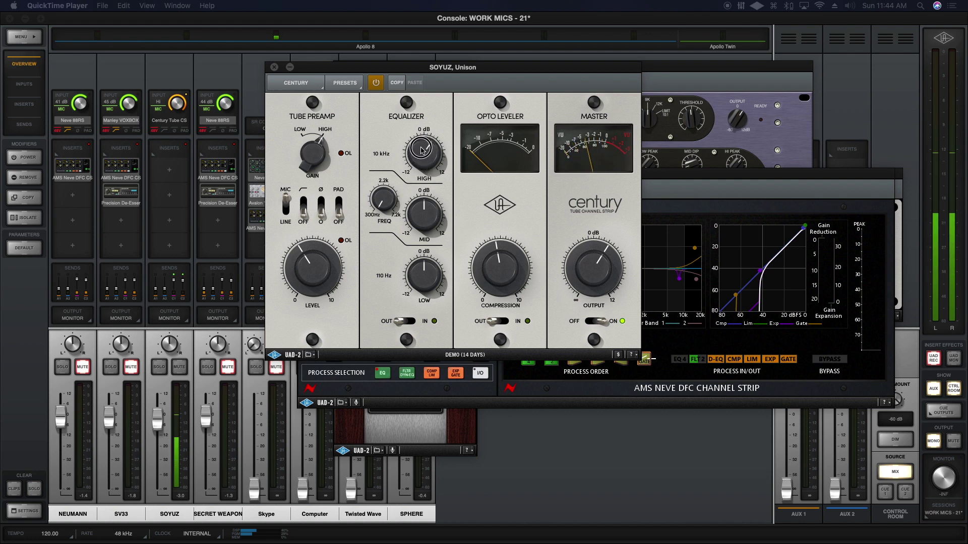
click(304, 211)
click(304, 211)
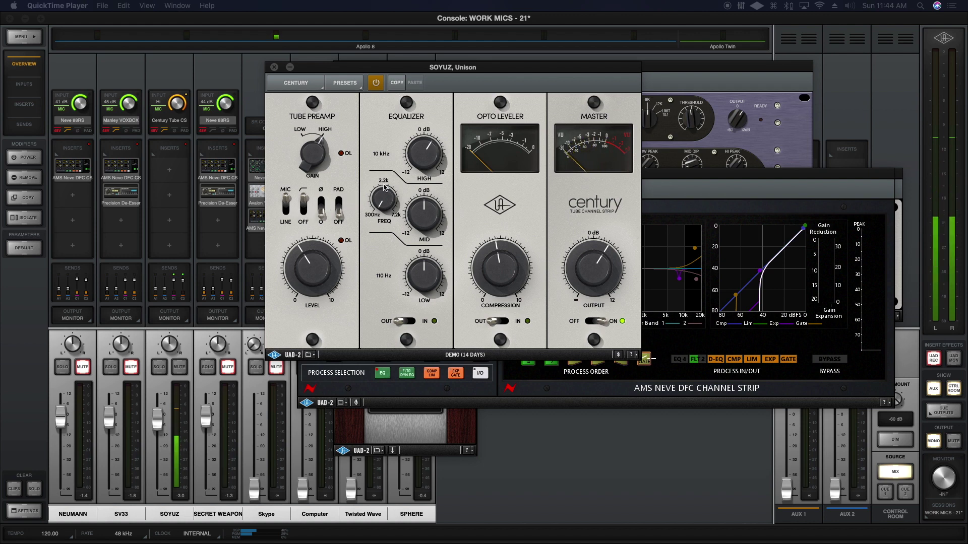
drag(423, 153, 418, 158)
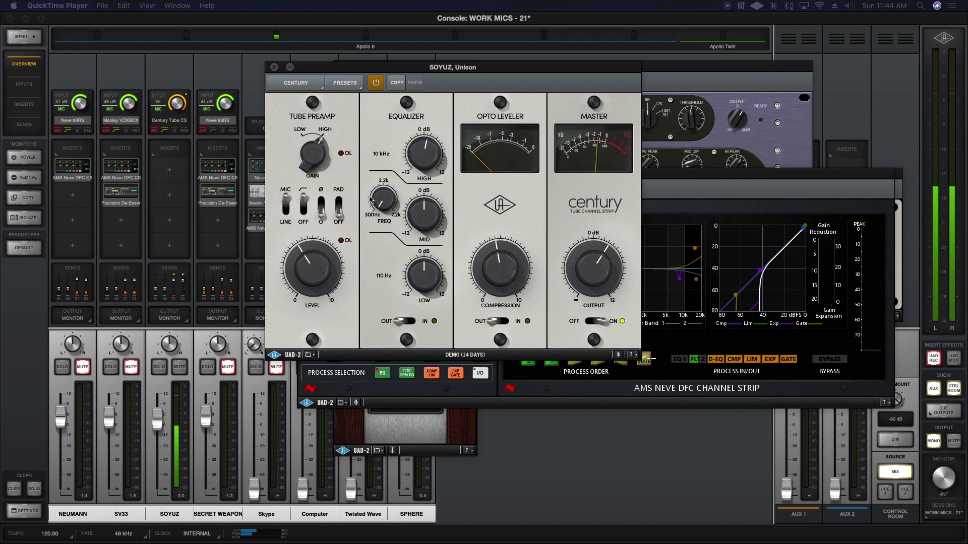
- Raise the Century's preamp level slightly, then boost its mid band at a higher frequency and switch the equalizer in
drag(297, 287, 298, 281)
drag(385, 197, 394, 161)
drag(427, 213, 432, 200)
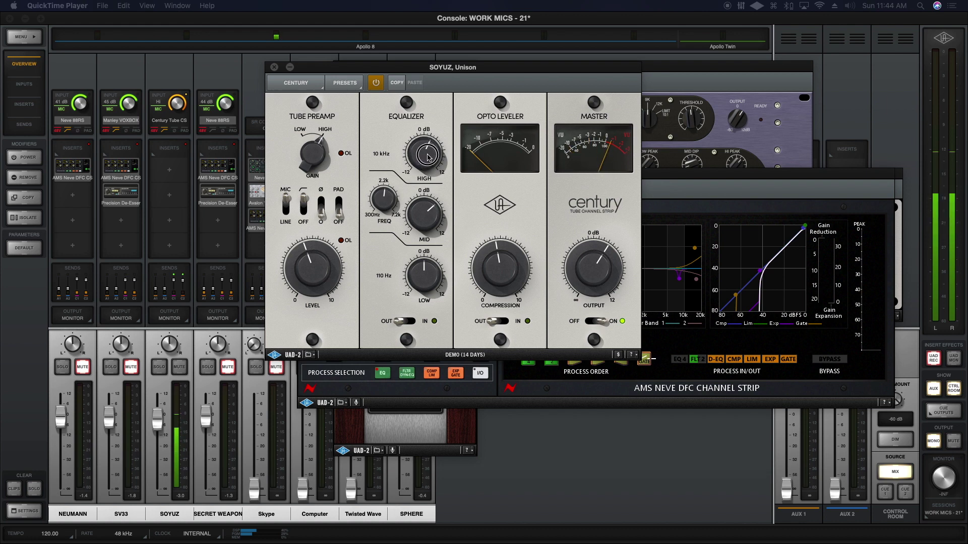
click(407, 321)
drag(422, 160, 422, 159)
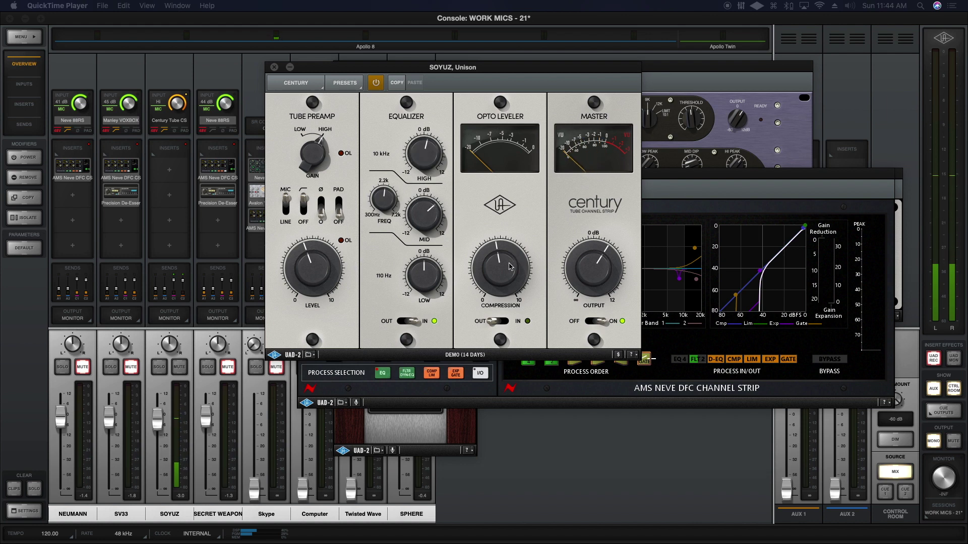
- Switch the Century's opto leveler in with a reduced compression amount and boost the 10 kHz high band further
click(502, 321)
mouse_move(488, 275)
mouse_down()
mouse_move(494, 269)
mouse_move(479, 271)
mouse_up()
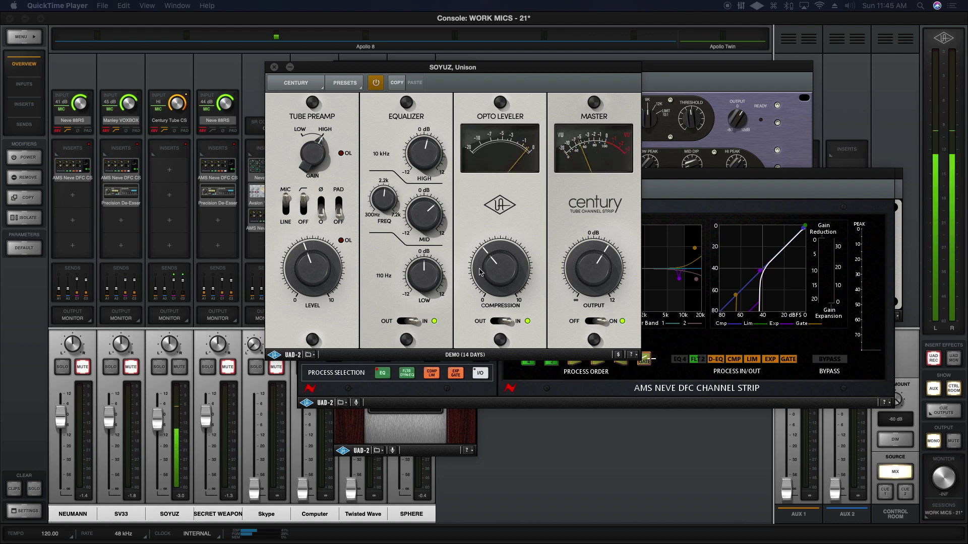
drag(570, 268, 570, 268)
drag(436, 145, 437, 142)
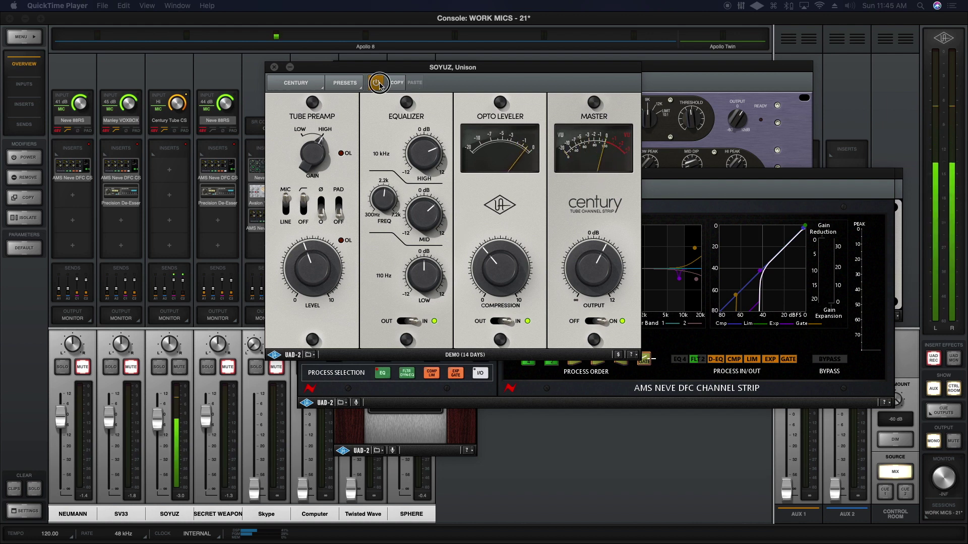
- Close the Century Tube Channel Strip's window and remove the plug-in from SOYUZ's Unison slot, leaving the slot empty
click(274, 67)
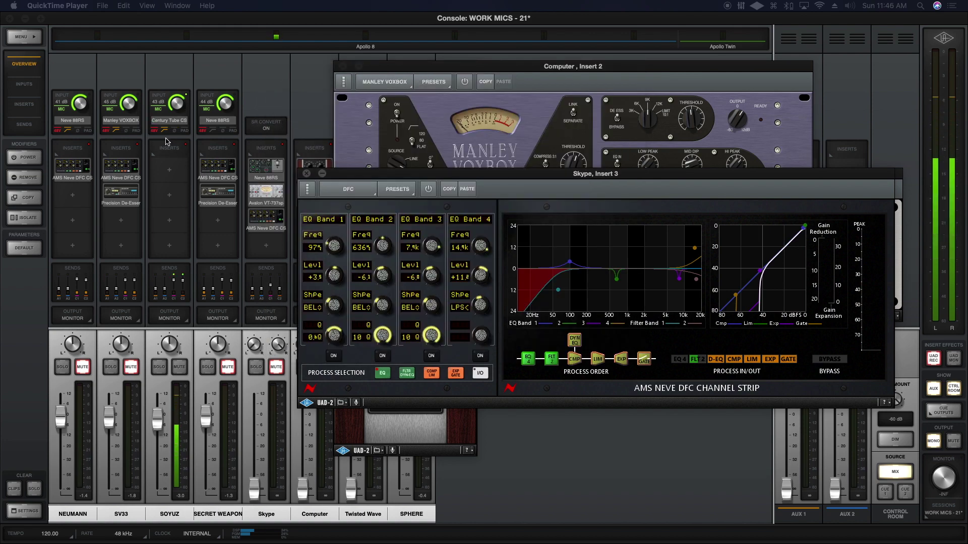
scroll(173, 105, down, 1)
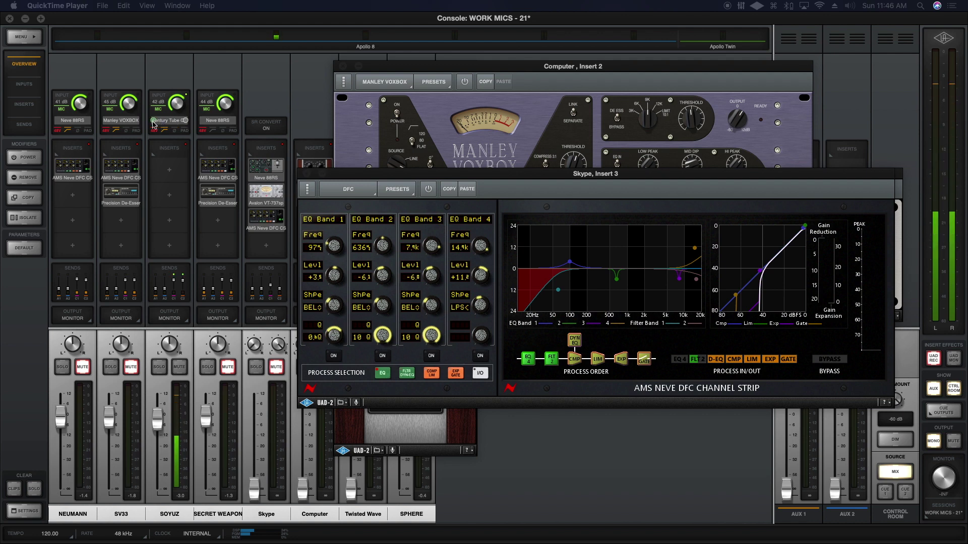
click(171, 121)
click(237, 320)
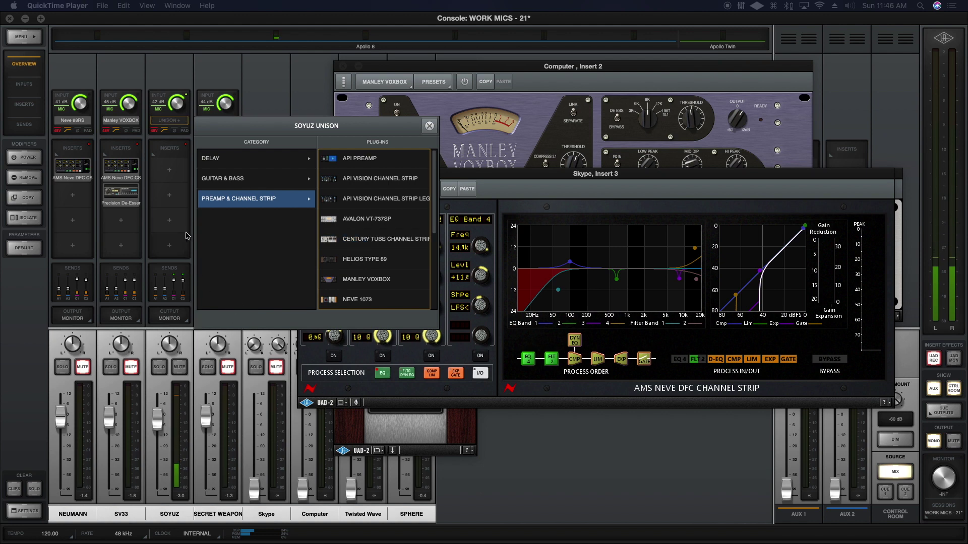
click(428, 125)
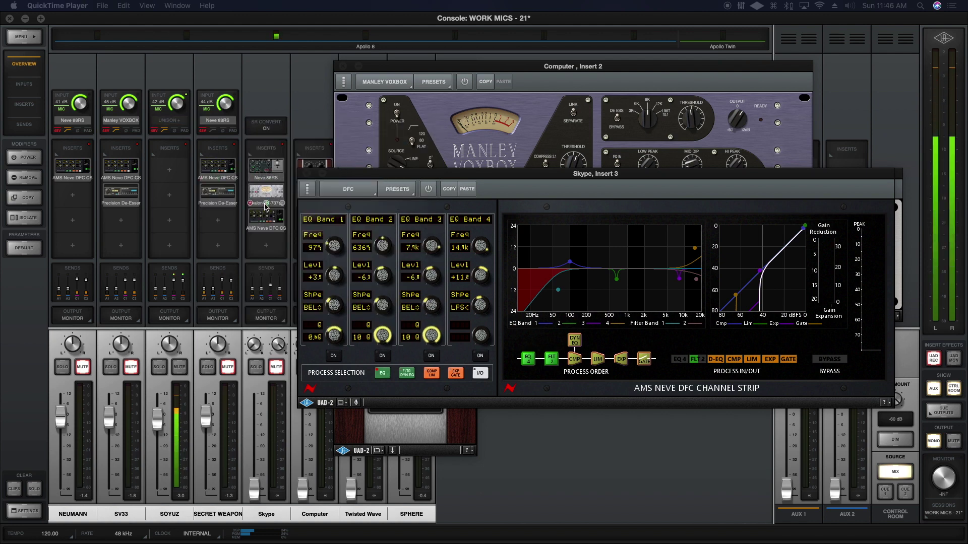
- Enable the Manley VOXBOX and move it from Computer's second insert to SOYUZ's Unison slot
drag(342, 173, 414, 175)
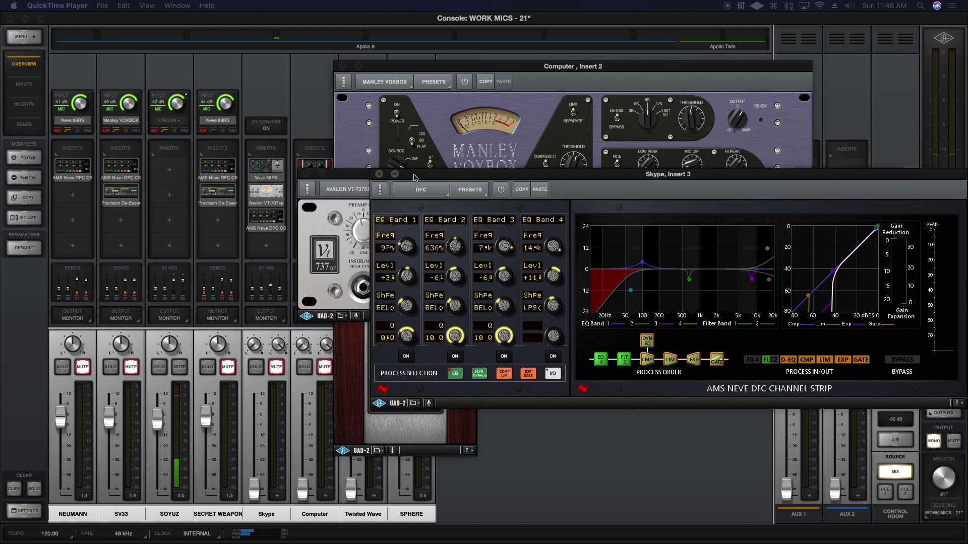
click(463, 81)
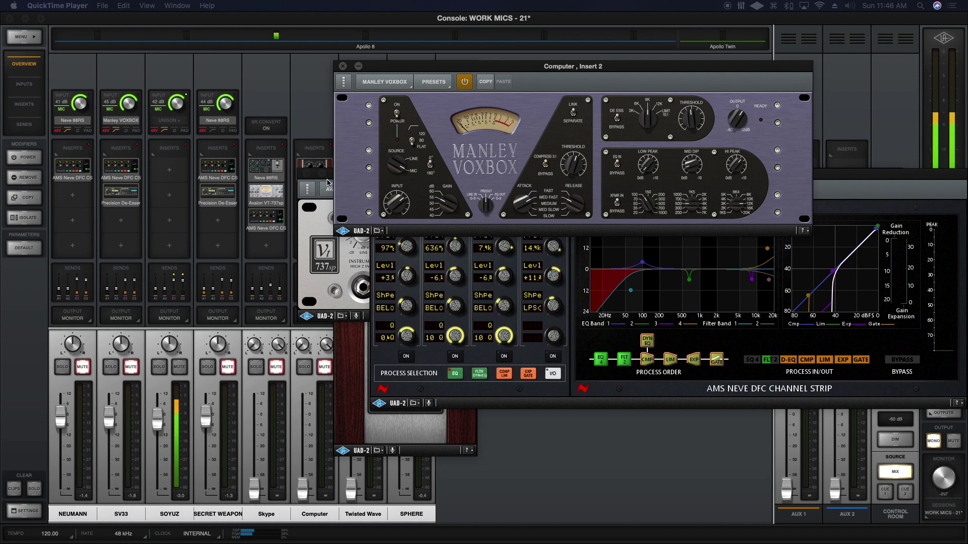
click(276, 200)
drag(320, 198, 169, 120)
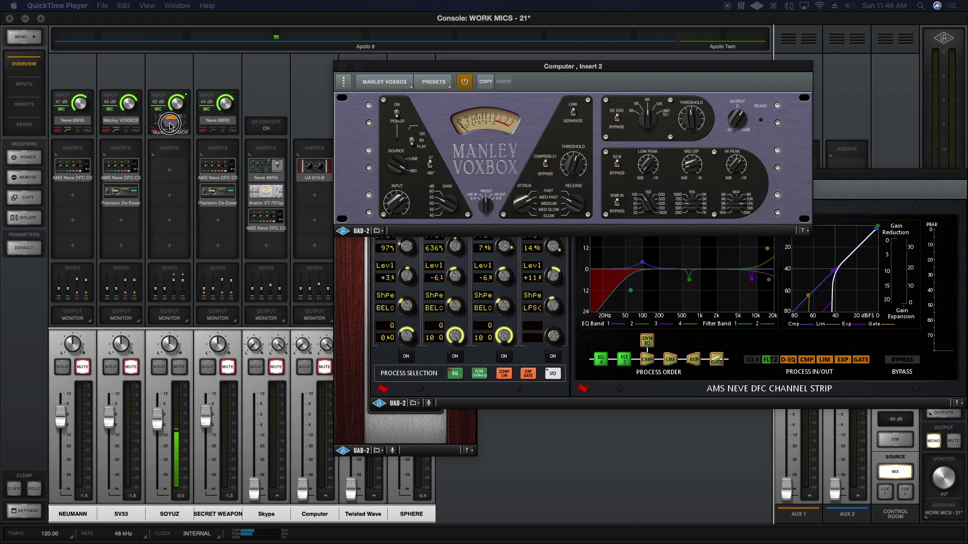
- Move the AMS Neve DFC from Skype's third insert to SOYUZ's first insert, leaving only the VOXBOX window in clear view
drag(263, 221, 174, 177)
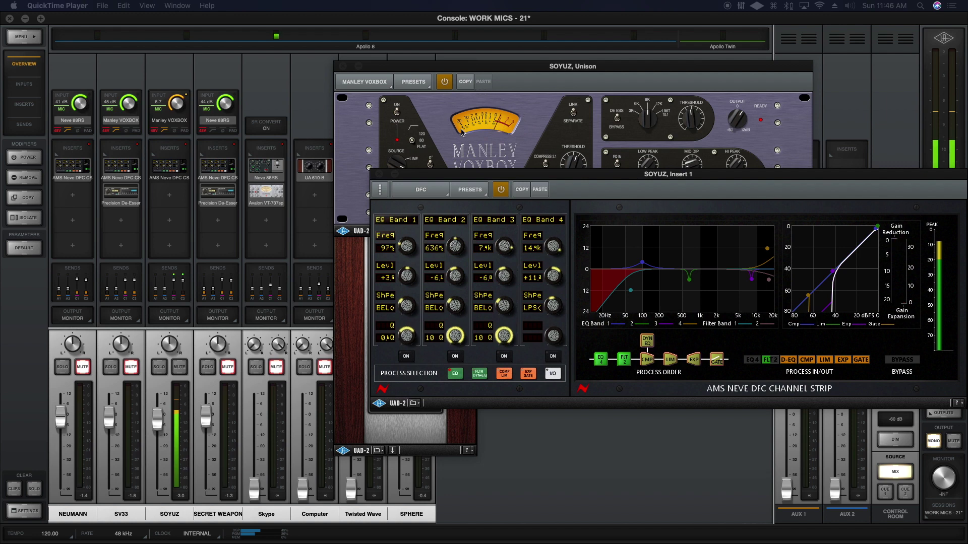
click(379, 174)
drag(536, 69, 529, 139)
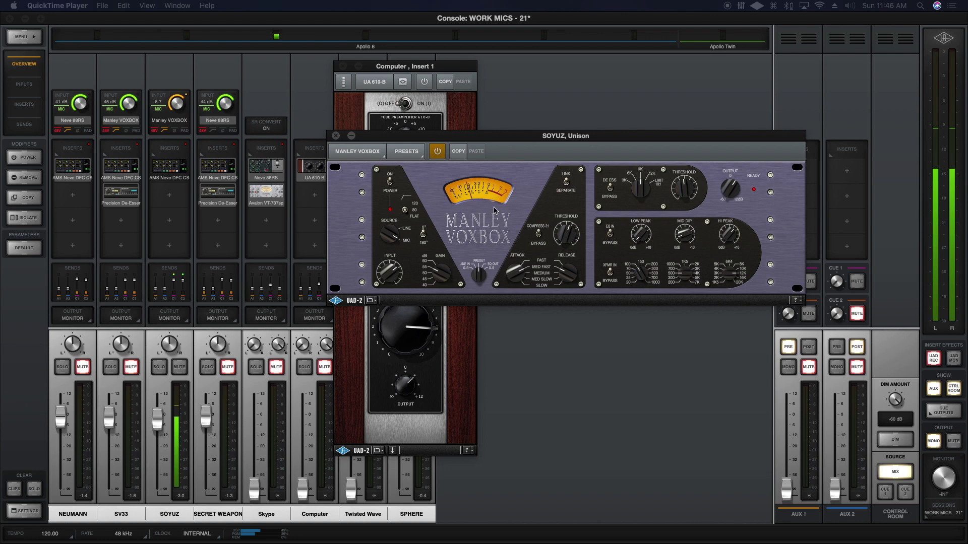